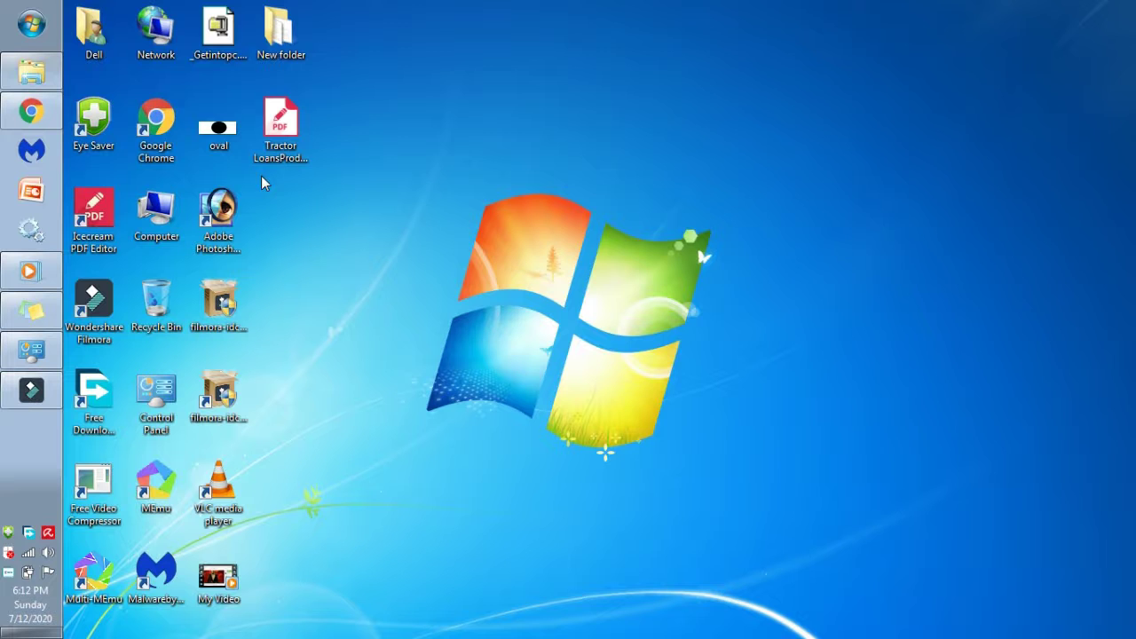
Launch Google Chrome, close the older browser window, and maximize the new window showing an empty tab
{"action": "double_click", "coordinate": [158, 131]}
{"action": "key", "text": "alt+Tab"}
{"action": "key", "text": "alt+Tab"}
{"action": "key", "text": "alt+Tab"}
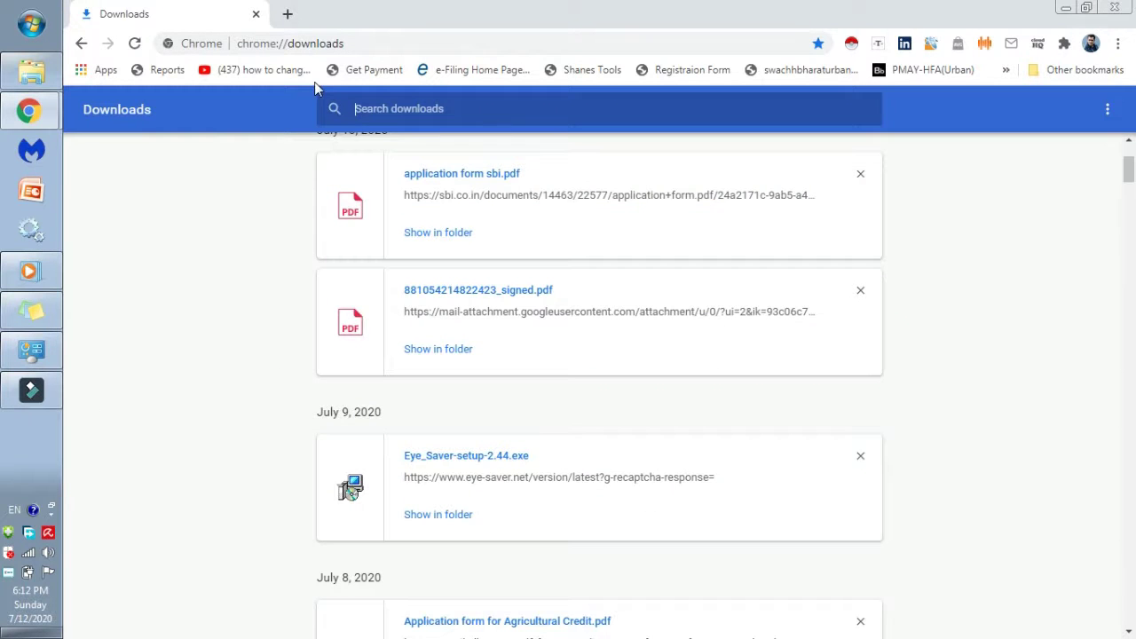
{"action": "left_click", "coordinate": [287, 14]}
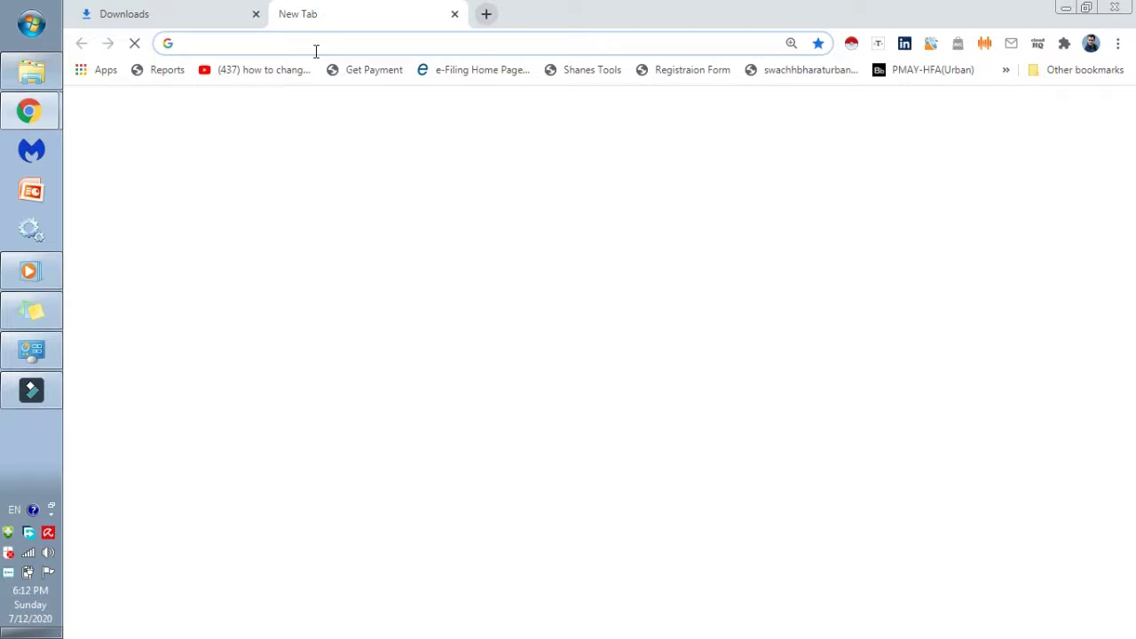
{"action": "key", "text": "alt+Tab"}
{"action": "key", "text": "alt+Tab"}
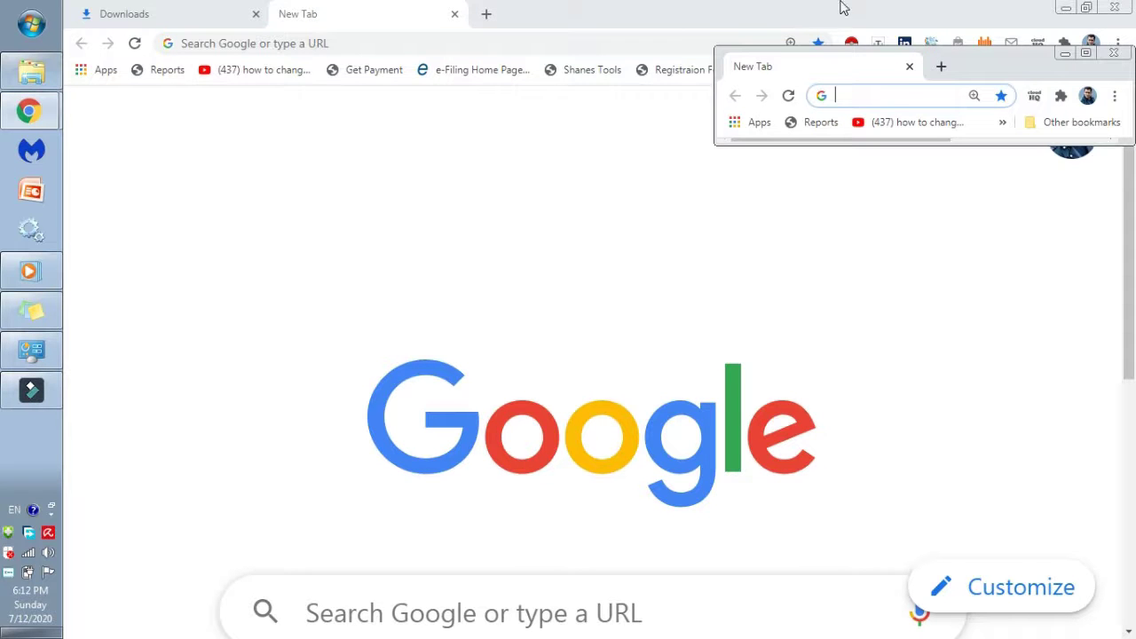
{"action": "left_click", "coordinate": [1114, 7]}
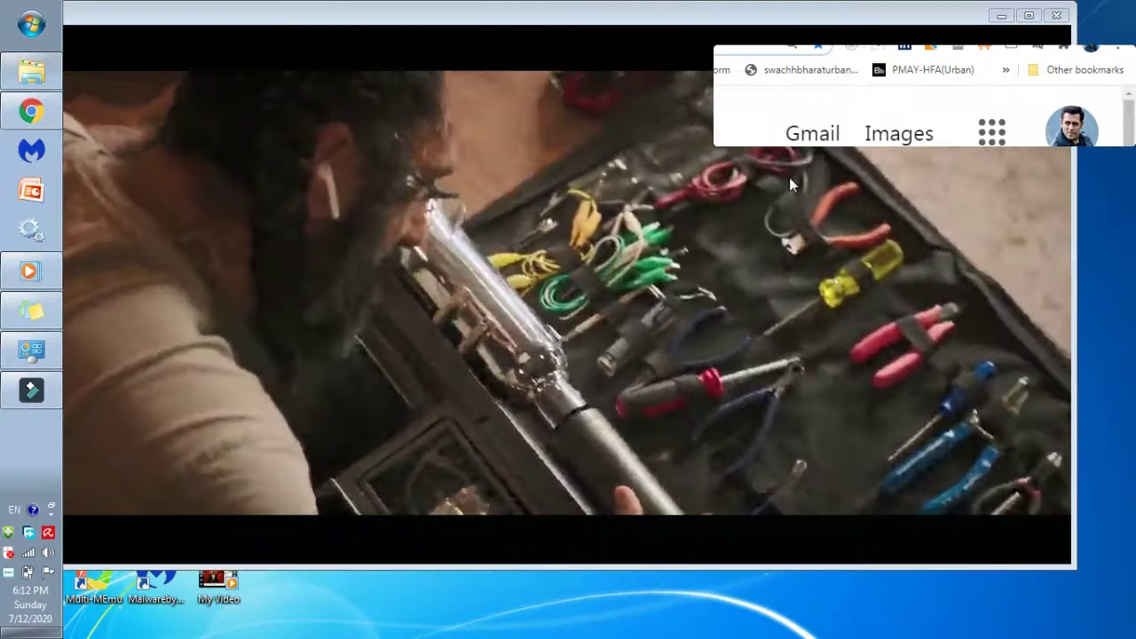
{"action": "key", "text": "alt+Tab"}
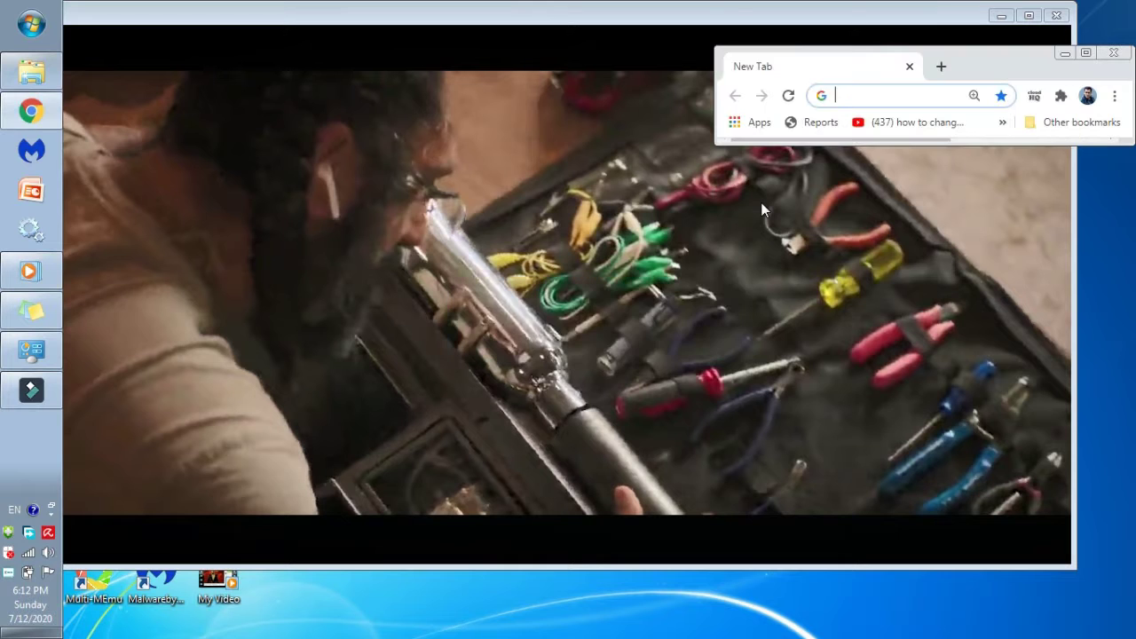
{"action": "left_click", "coordinate": [1087, 55]}
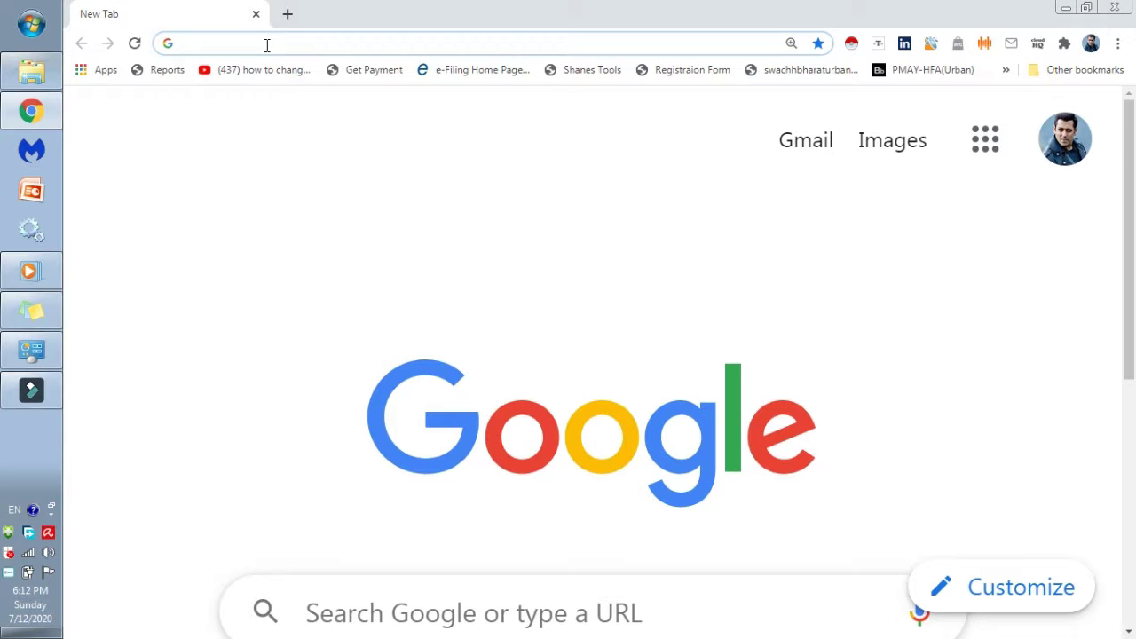
{"action": "key", "text": "super+d"}
{"action": "key", "text": "super+e"}
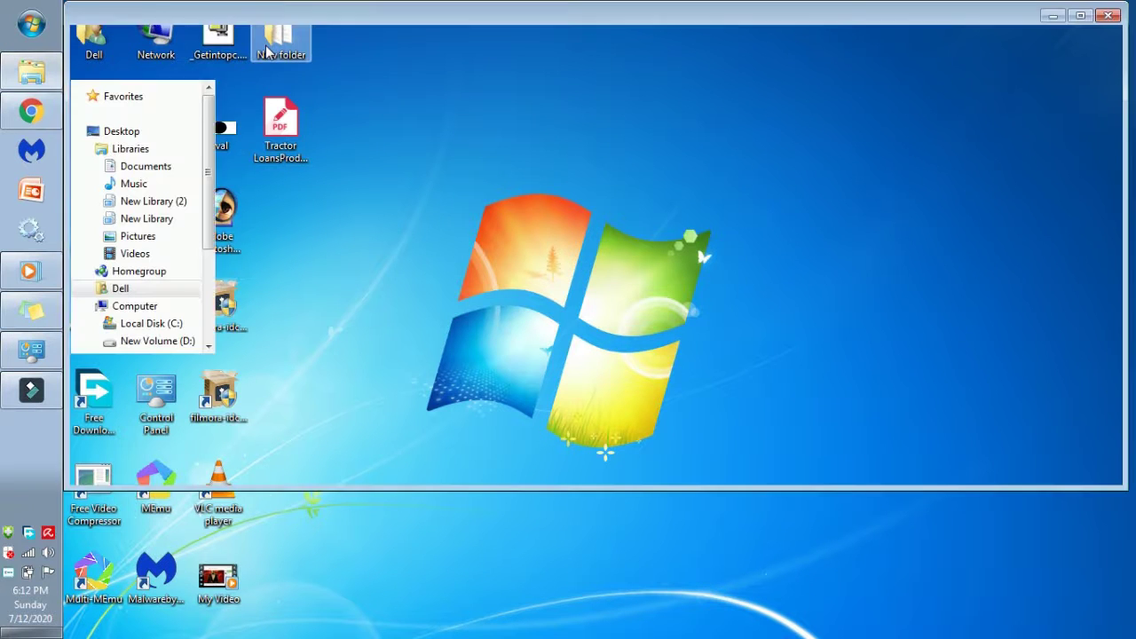
{"action": "key", "text": "alt+Tab"}
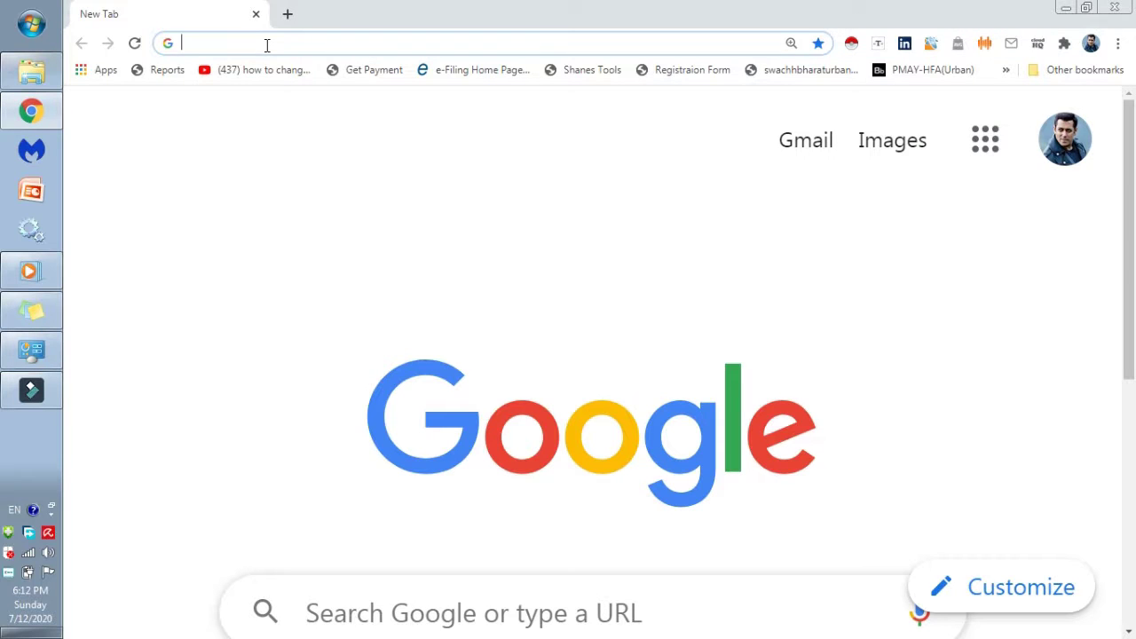
Search Google for "eye saver" and open the official eye-saver.net website from the results
{"action": "type", "text": "E"}
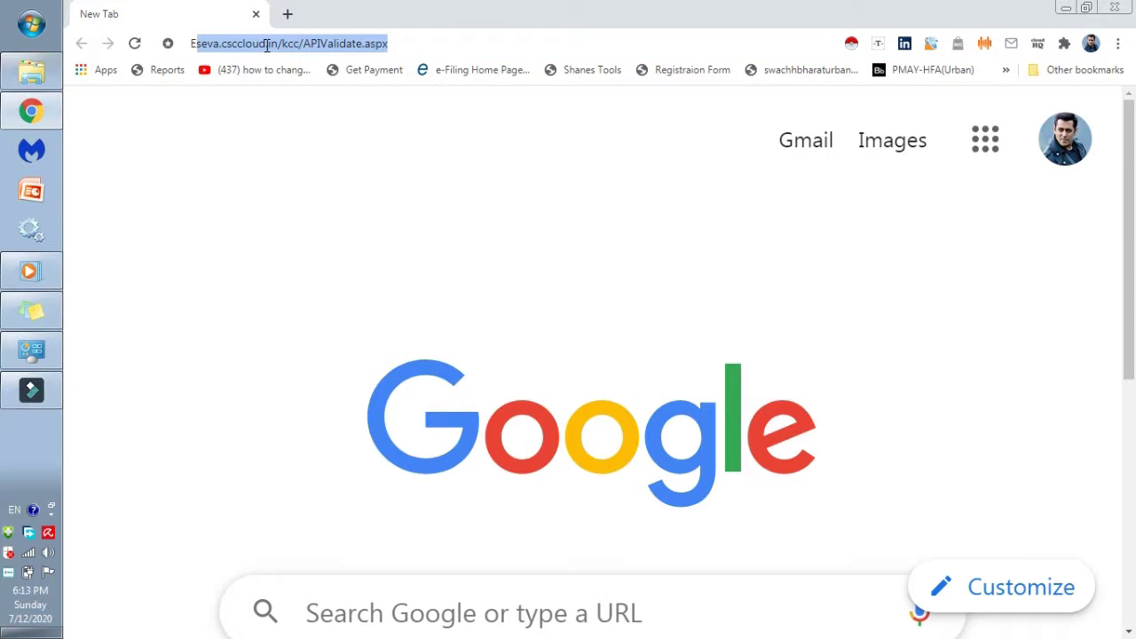
{"action": "type", "text": "ye"}
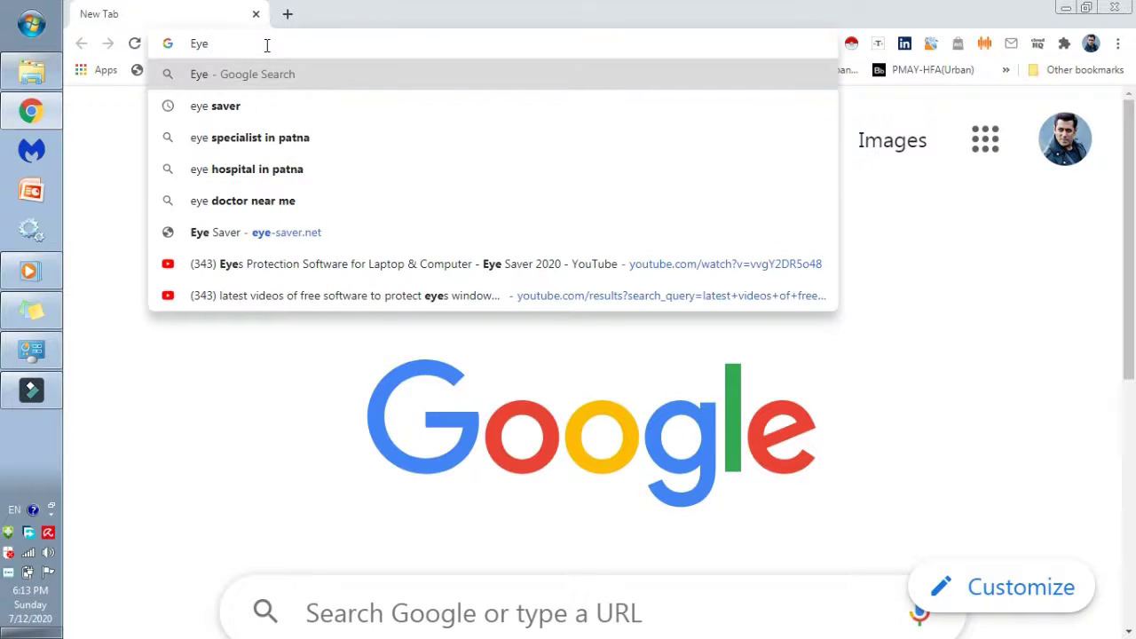
{"action": "left_click", "coordinate": [224, 111]}
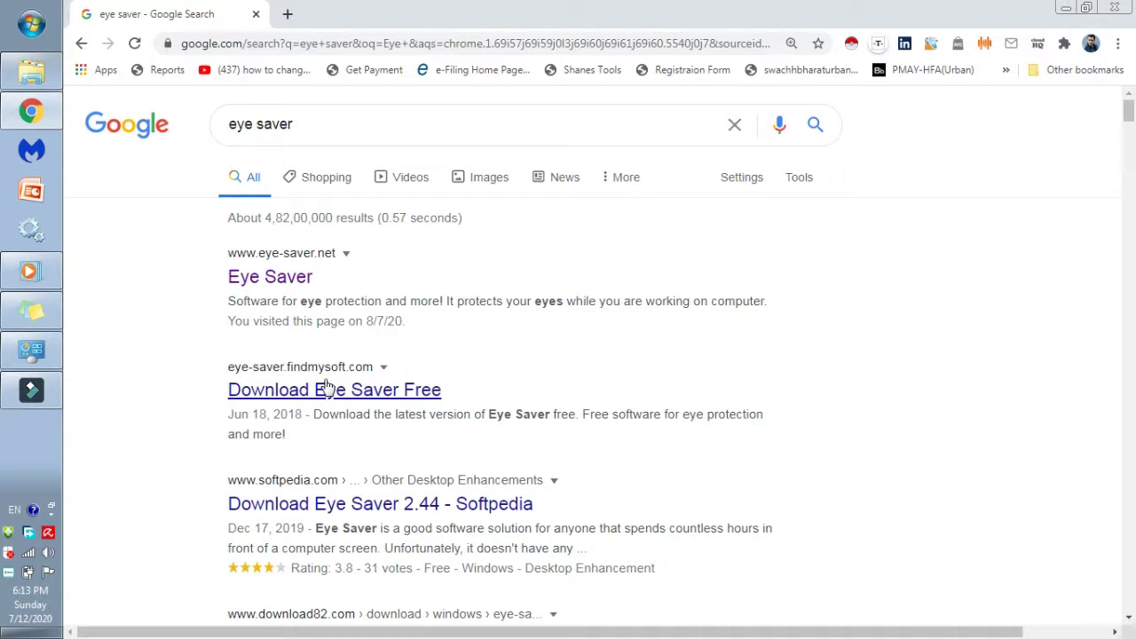
{"action": "left_click", "coordinate": [273, 279]}
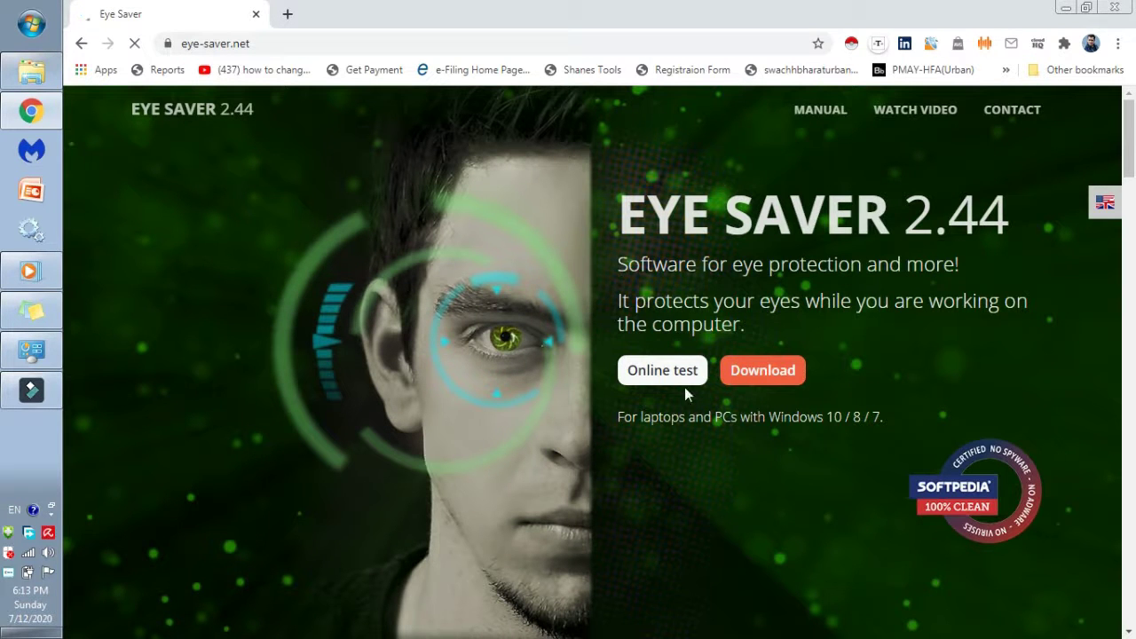
Request the Eye Saver 2.44 installer download, choose the Desktop as its save location, and cancel the save
{"action": "left_click", "coordinate": [760, 380]}
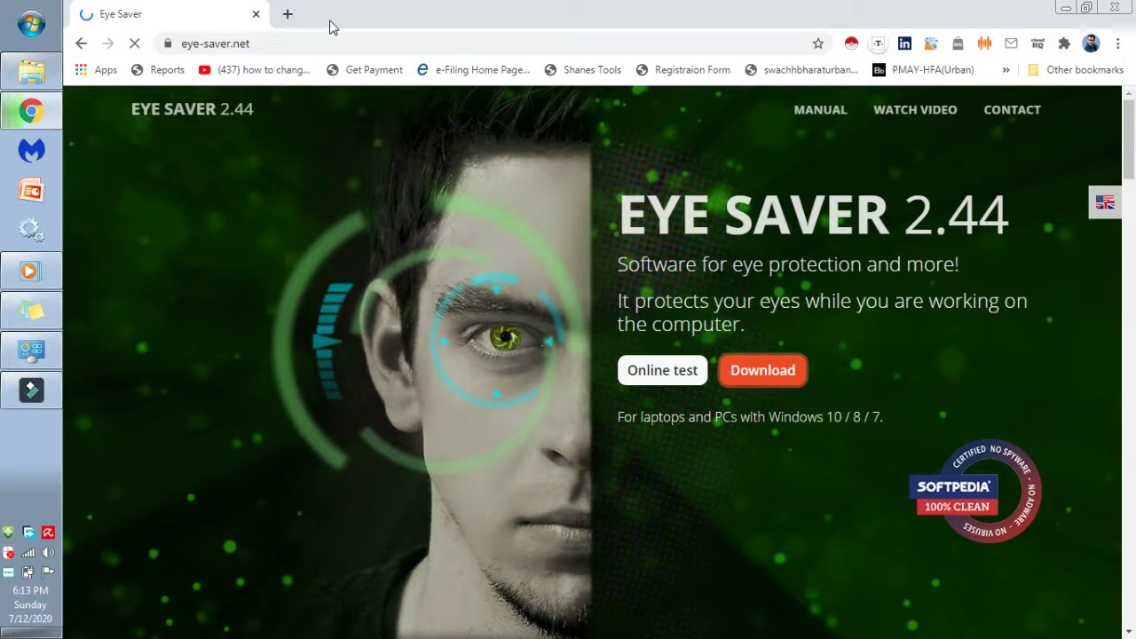
{"action": "key", "text": "alt+Tab"}
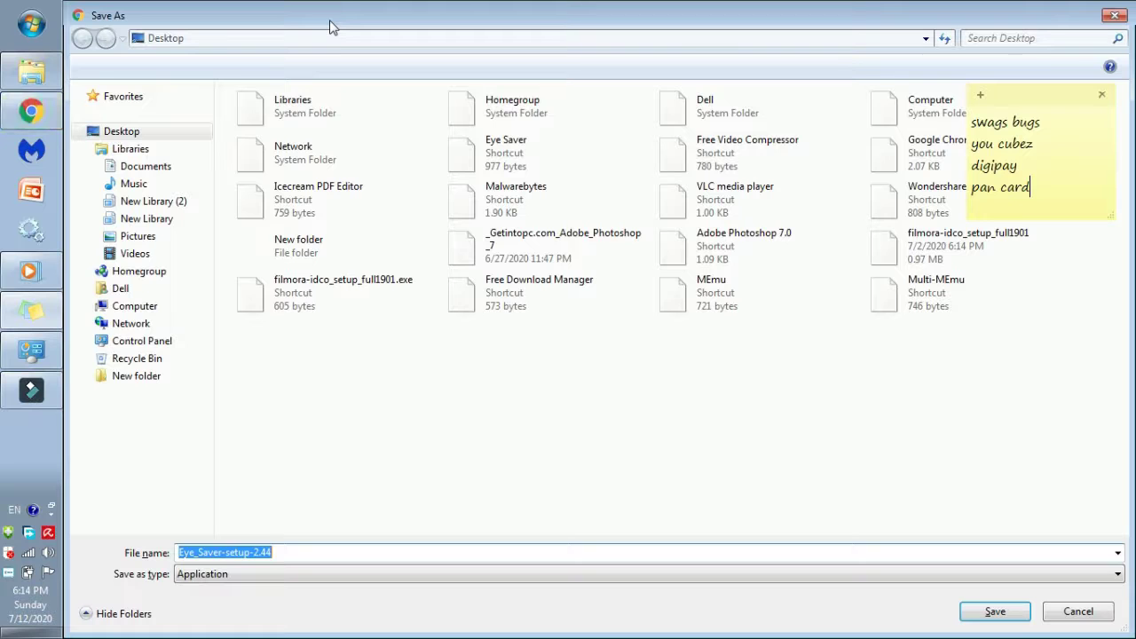
{"action": "key", "text": "alt+Tab"}
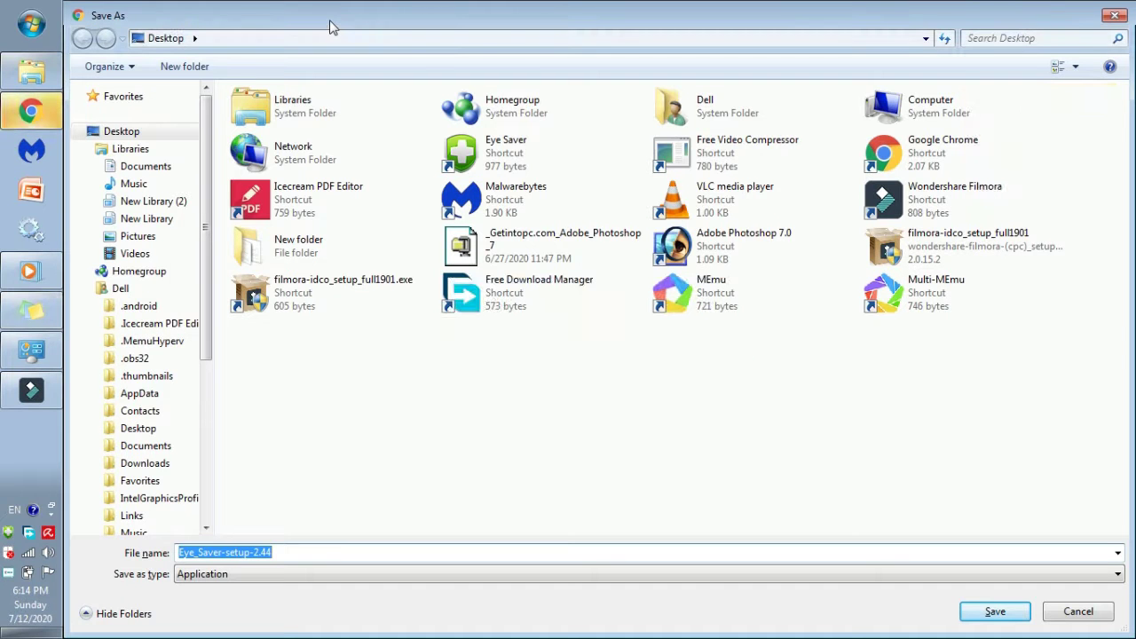
{"action": "left_click", "coordinate": [110, 140]}
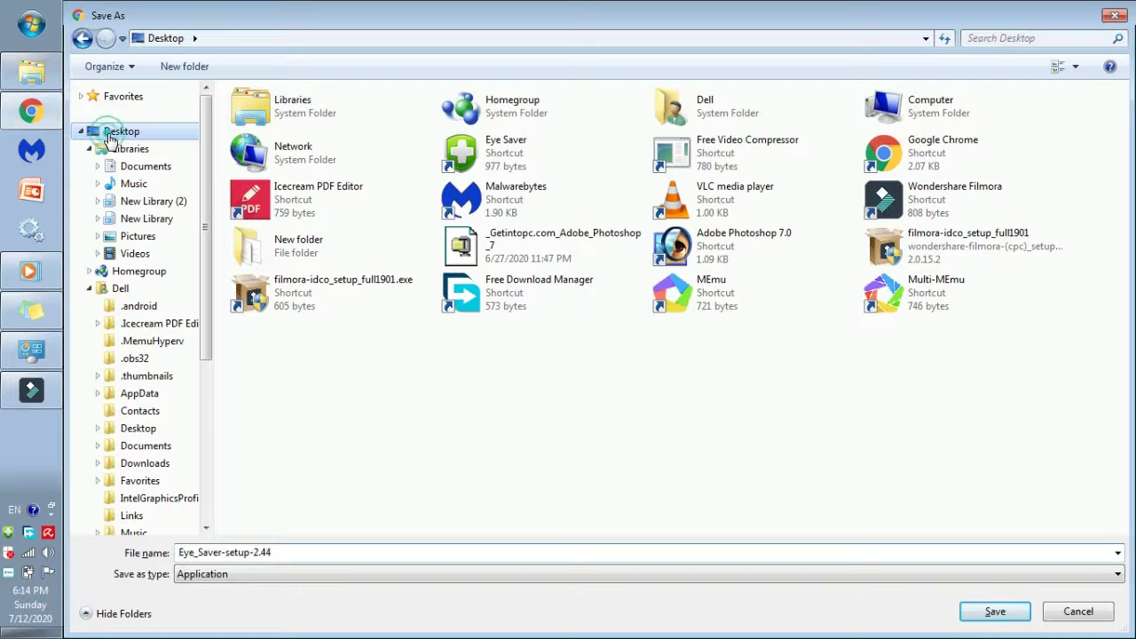
{"action": "left_click", "coordinate": [1007, 616]}
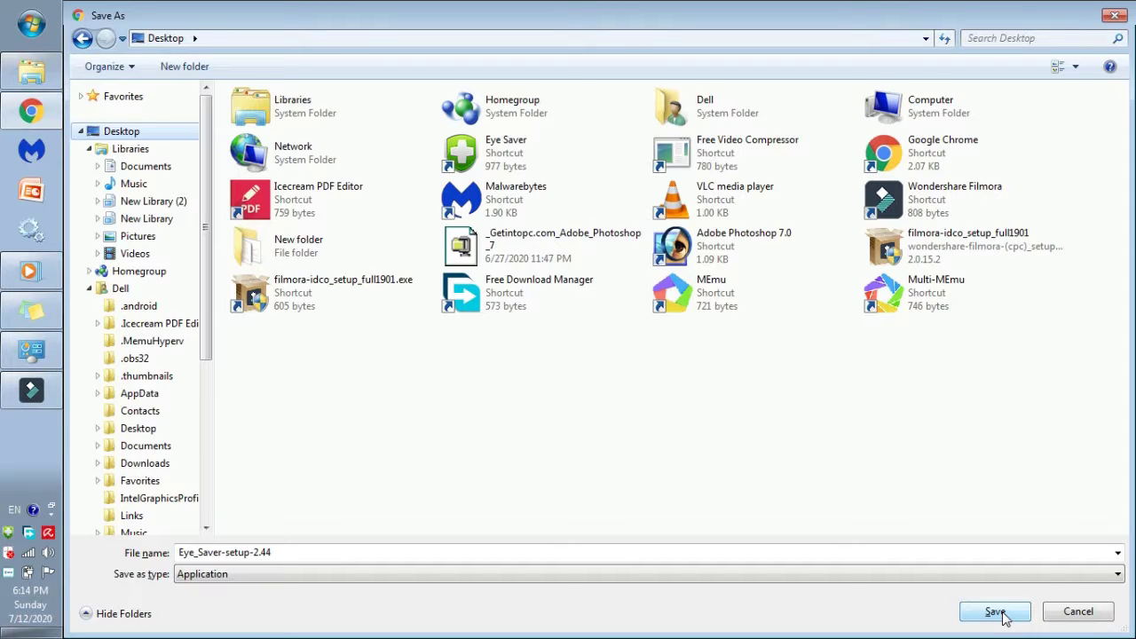
{"action": "left_click", "coordinate": [1078, 615]}
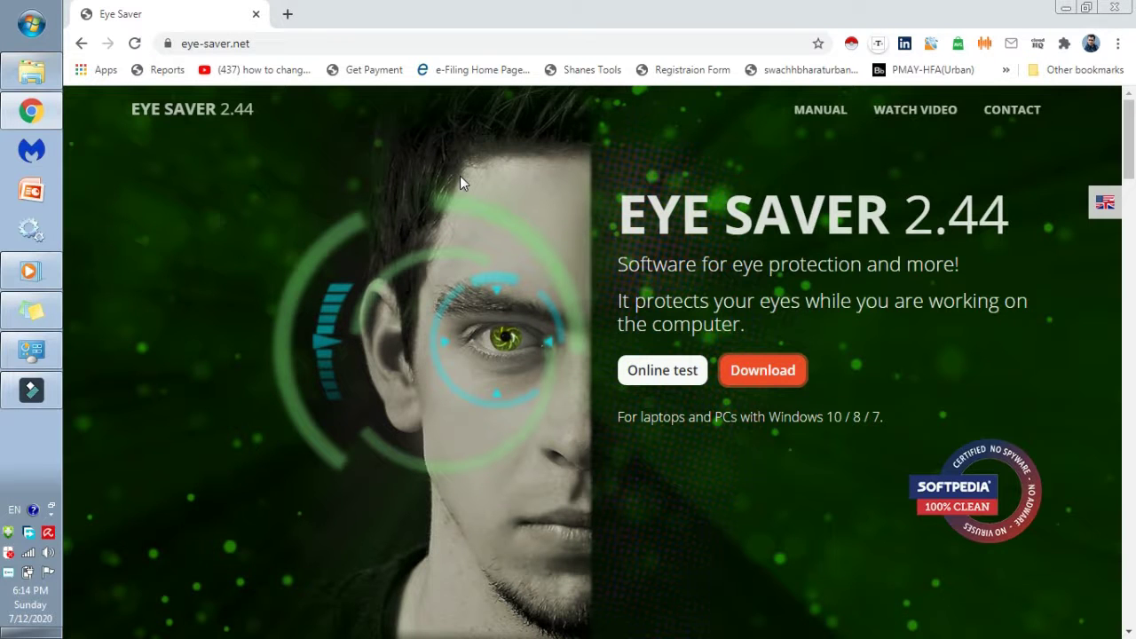
Open the browser's download history in a new tab and show the existing Eye_Saver-setup-2.44.exe in its folder
{"action": "left_click", "coordinate": [289, 14]}
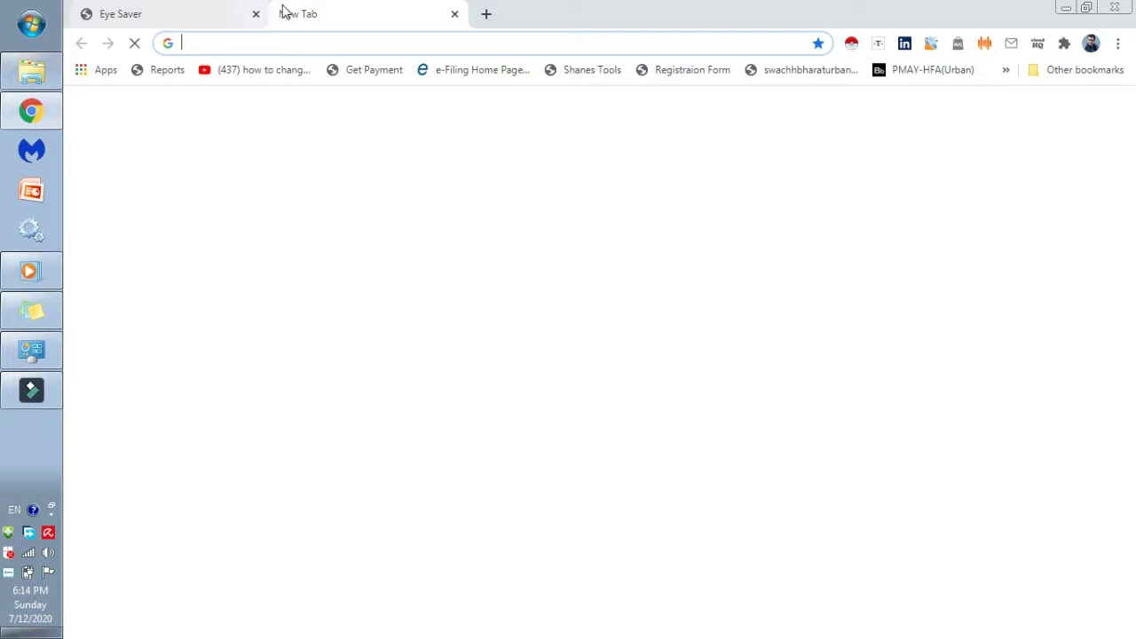
{"action": "left_click", "coordinate": [1118, 43]}
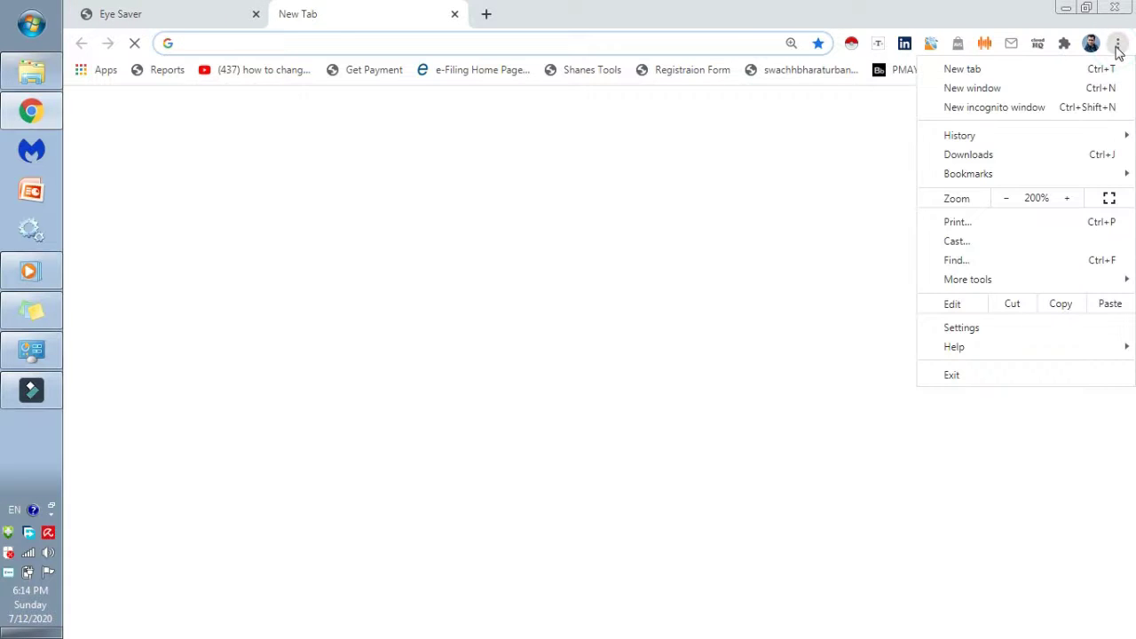
{"action": "left_click", "coordinate": [956, 158]}
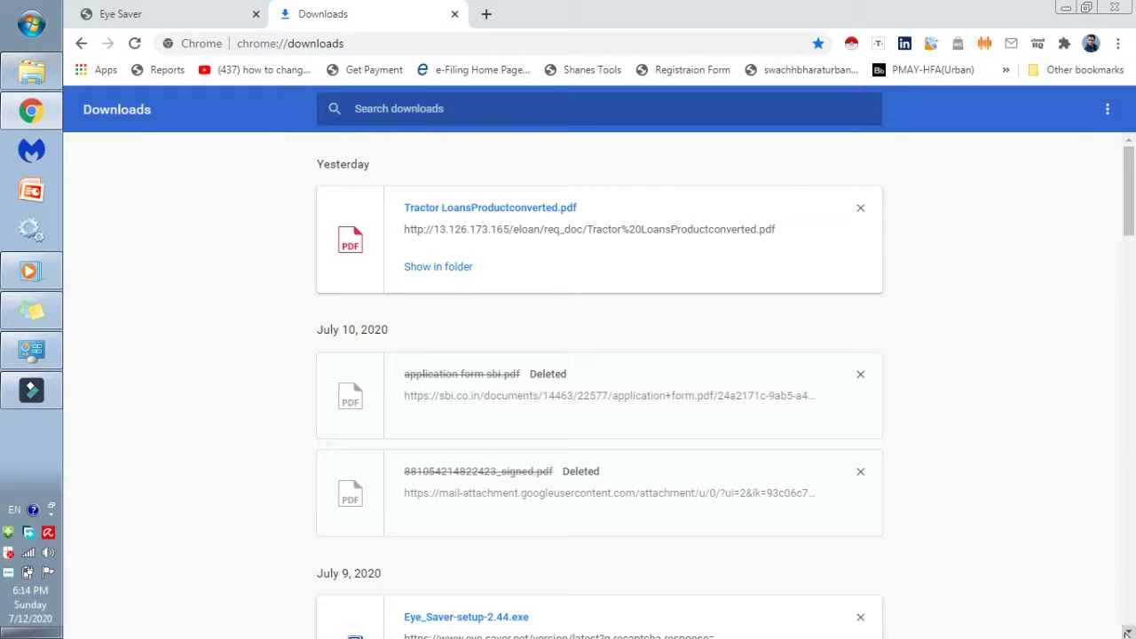
{"action": "scroll", "coordinate": [1127, 632], "scroll_direction": "down", "scroll_amount": 2}
{"action": "scroll", "coordinate": [1128, 632], "scroll_direction": "down", "scroll_amount": 1}
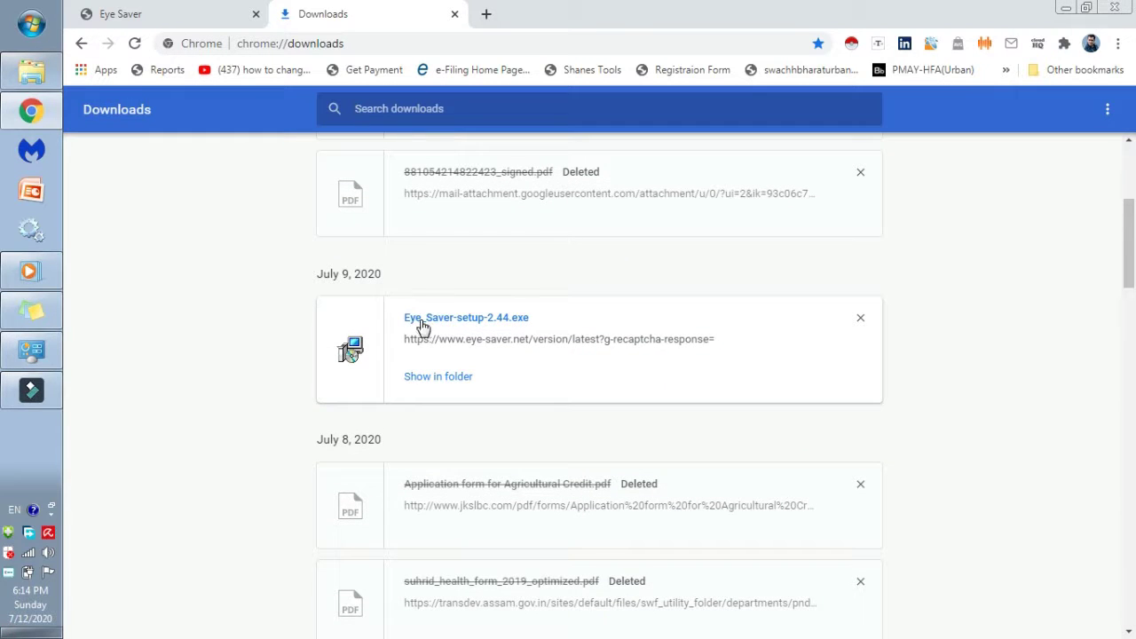
{"action": "left_click", "coordinate": [434, 382]}
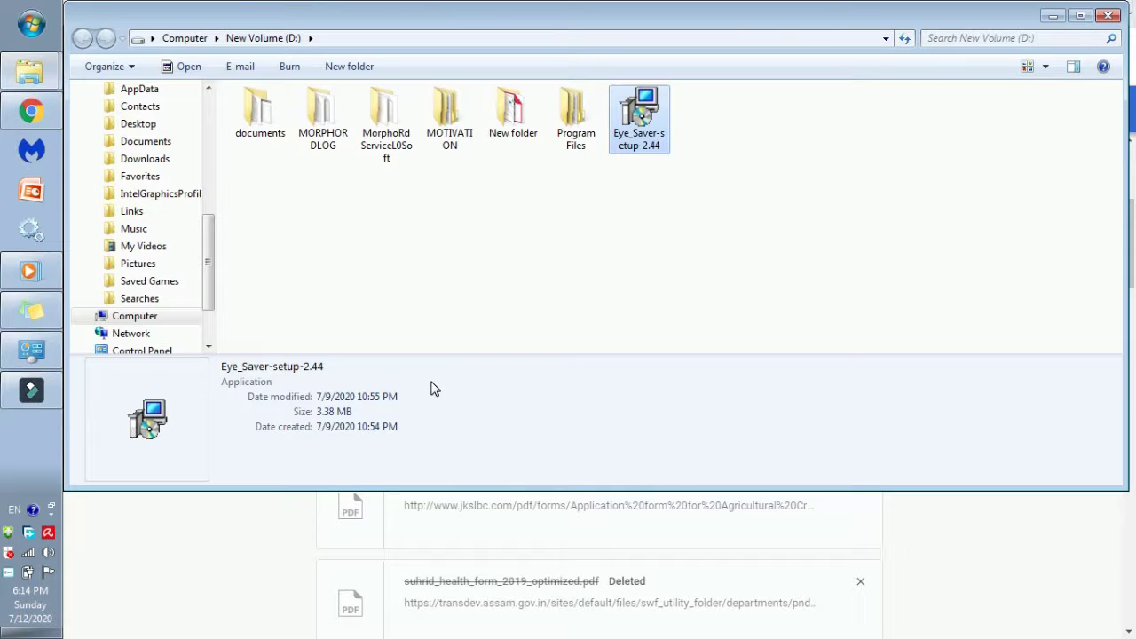
Run Eye_Saver-setup-2.44 as administrator with English as the setup language, decline removing the old version, and exit setup
{"action": "right_click", "coordinate": [643, 119]}
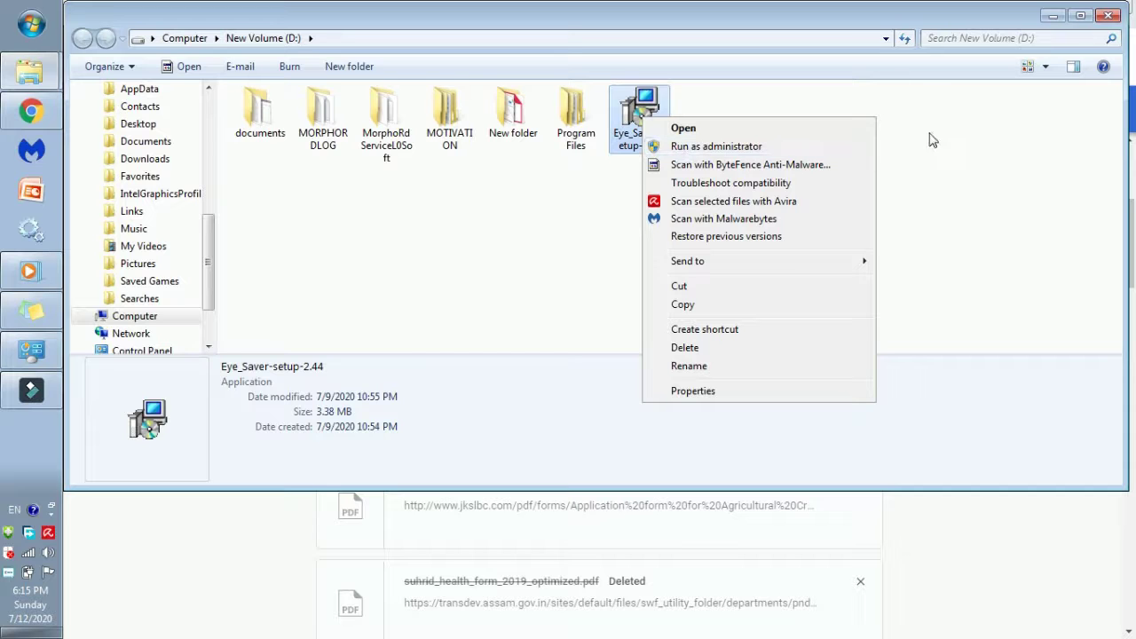
{"action": "left_click", "coordinate": [701, 148]}
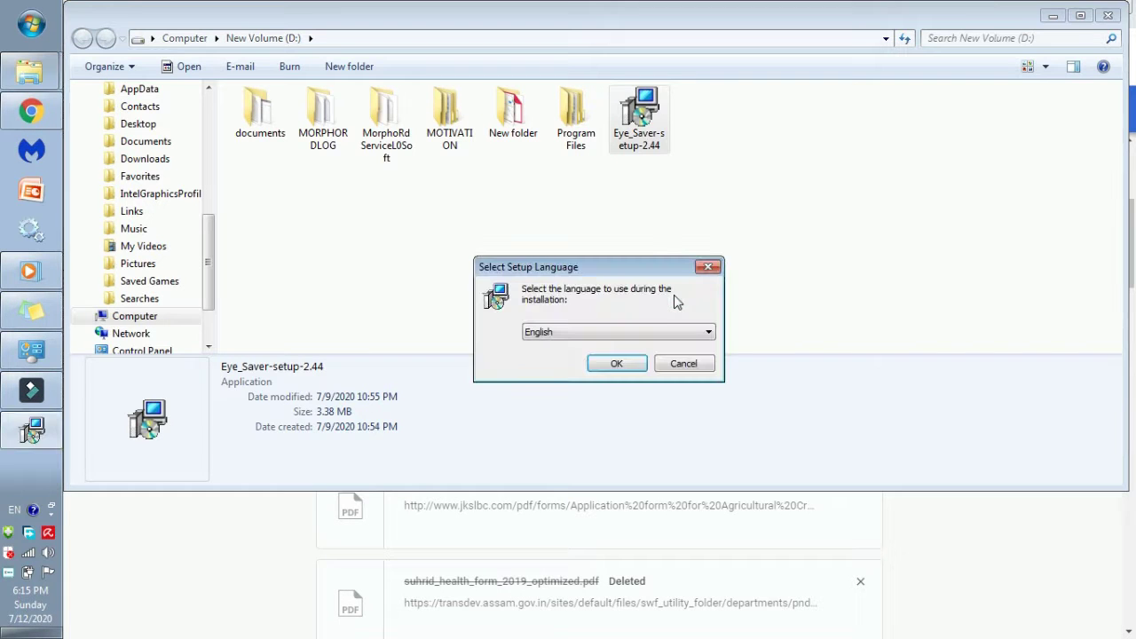
{"action": "left_click", "coordinate": [709, 334]}
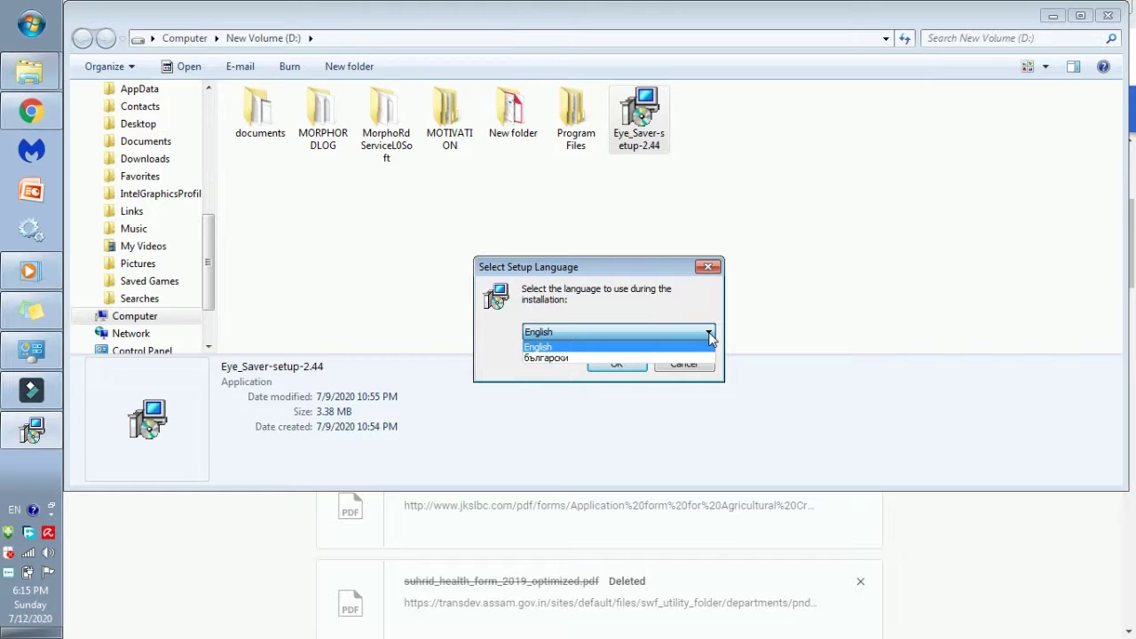
{"action": "left_click", "coordinate": [710, 336]}
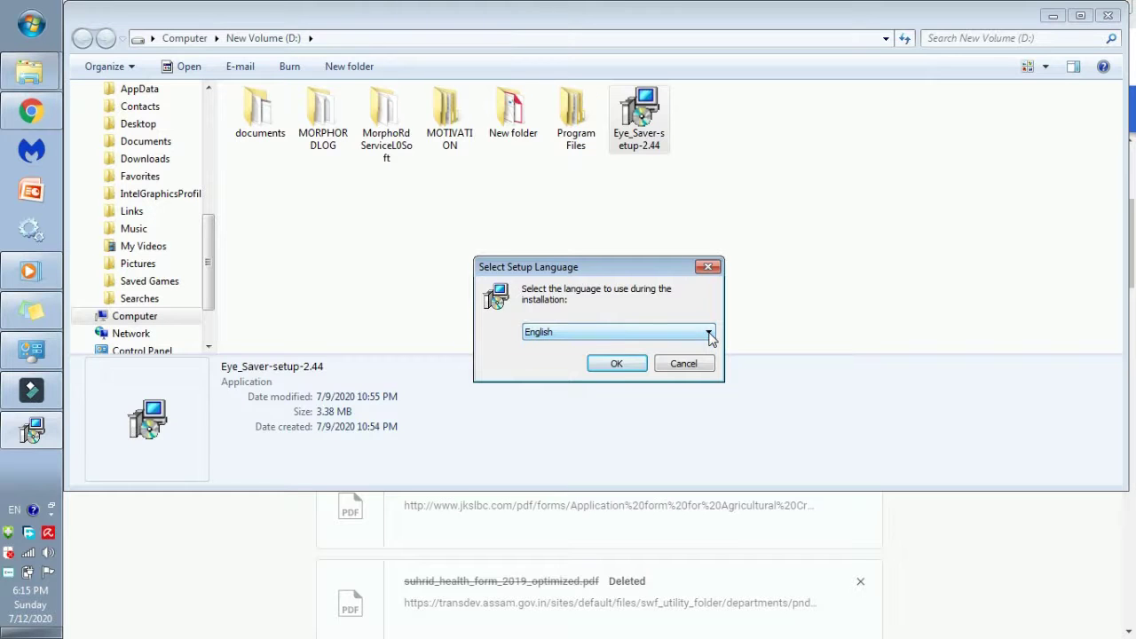
{"action": "left_click", "coordinate": [618, 365]}
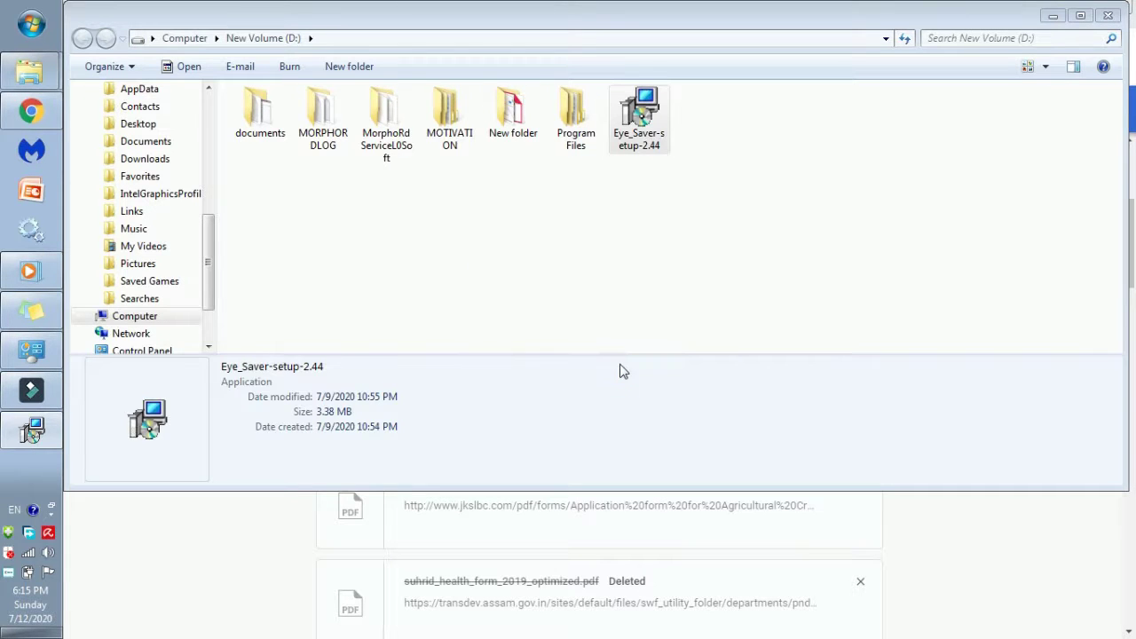
{"action": "key", "text": "alt+Tab"}
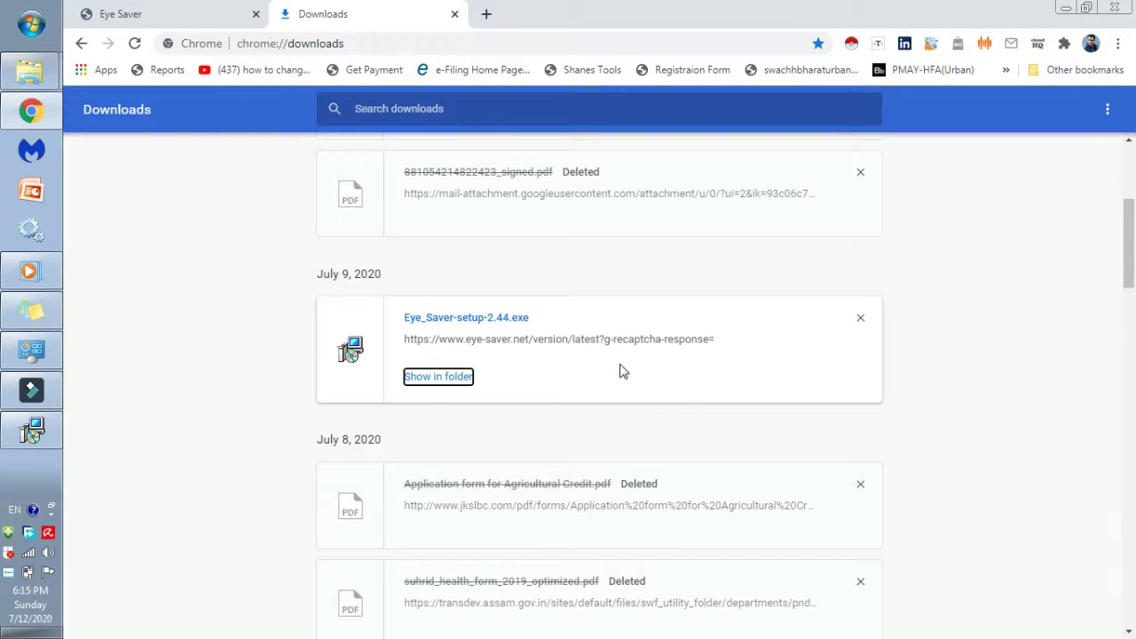
{"action": "key", "text": "alt+Tab"}
{"action": "key", "text": "alt+Tab"}
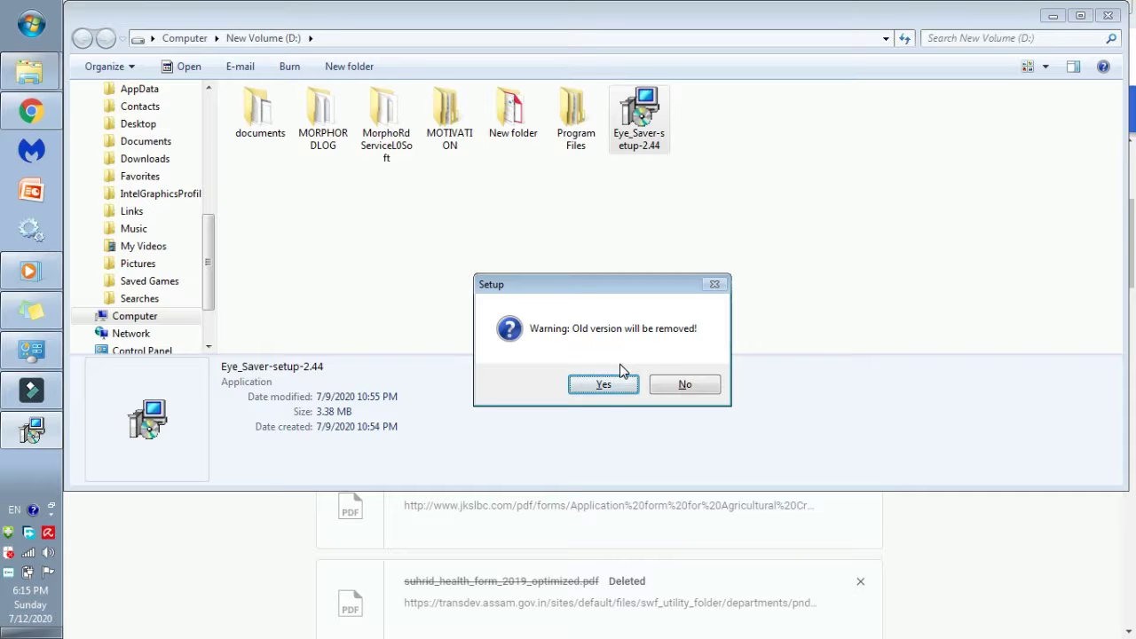
{"action": "left_click", "coordinate": [686, 385]}
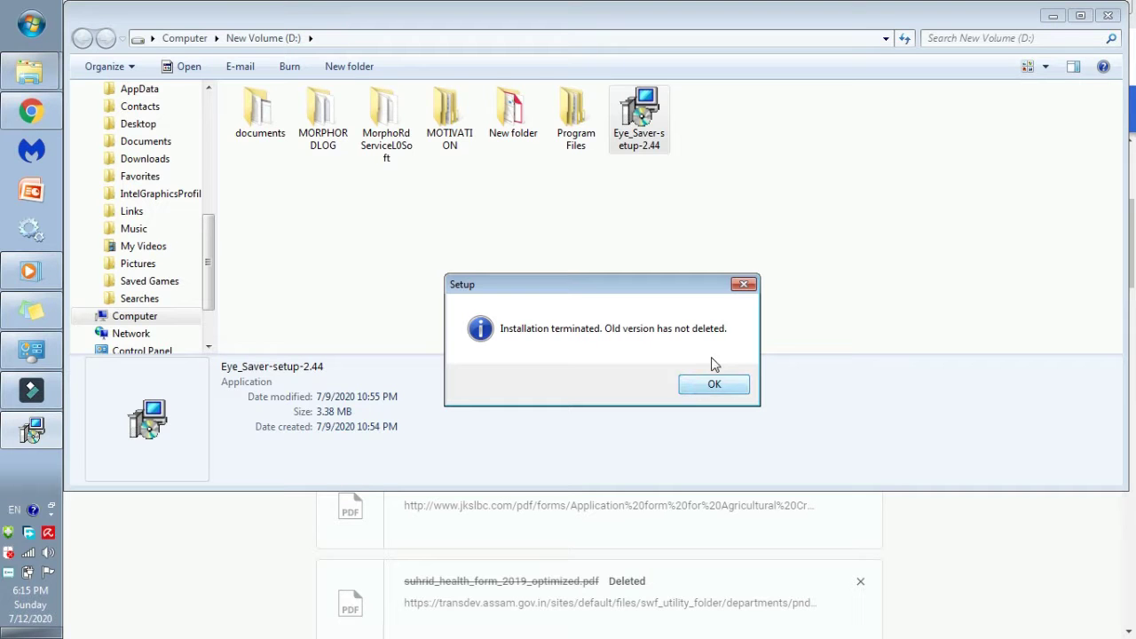
{"action": "left_click", "coordinate": [714, 384]}
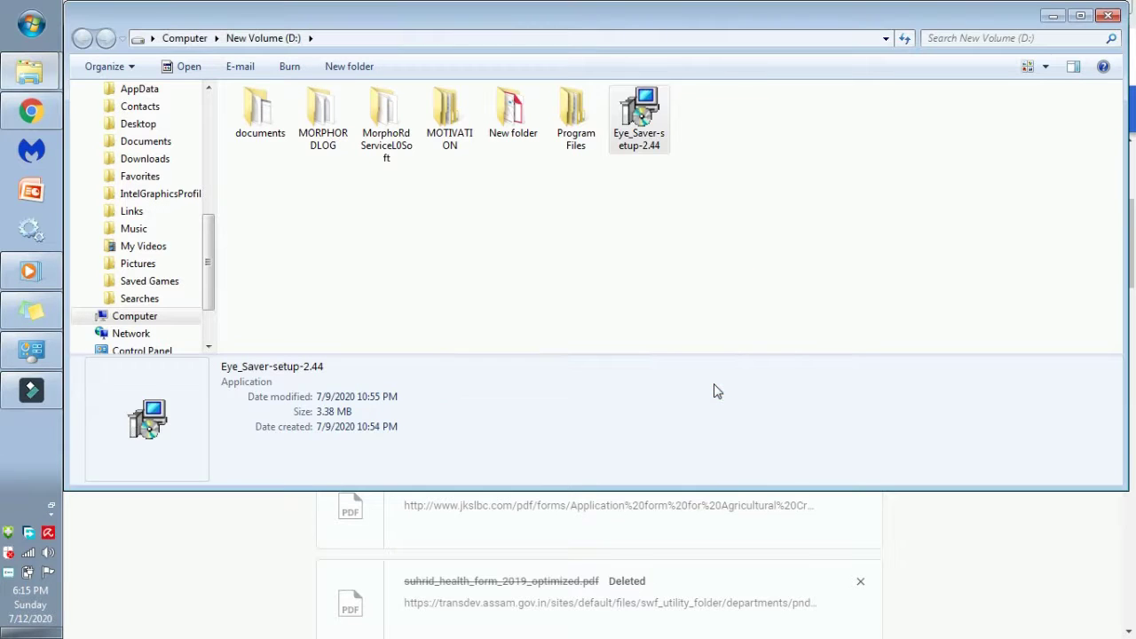
Close the New Volume (D:) folder window and minimize the browser and the Downloads folder to reach the desktop
{"action": "left_click", "coordinate": [1108, 15]}
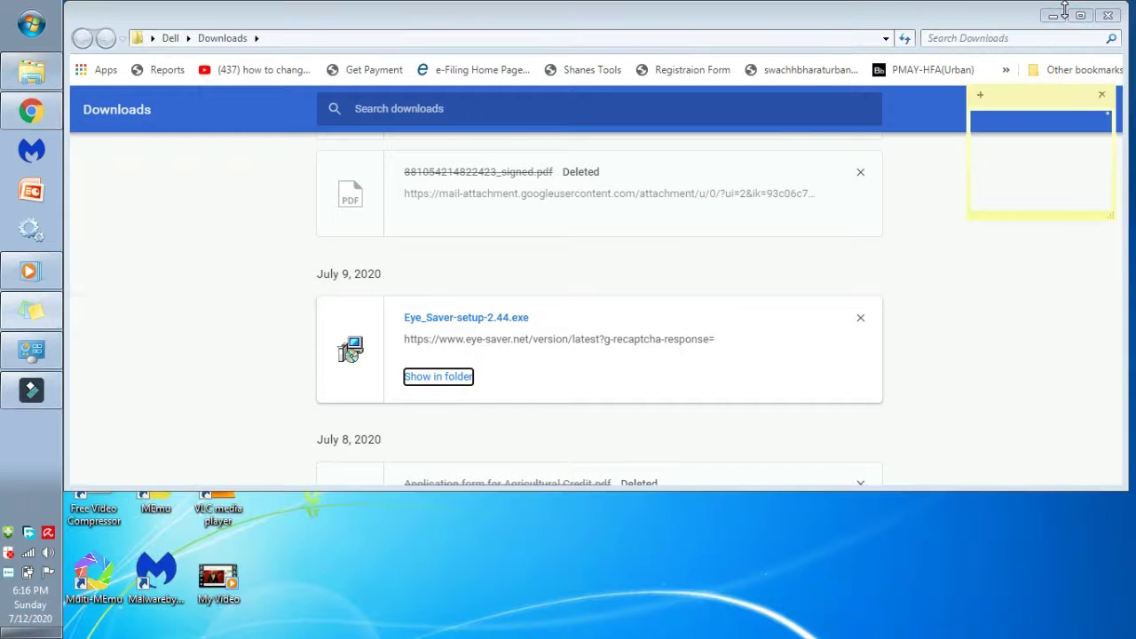
{"action": "left_click", "coordinate": [1066, 8]}
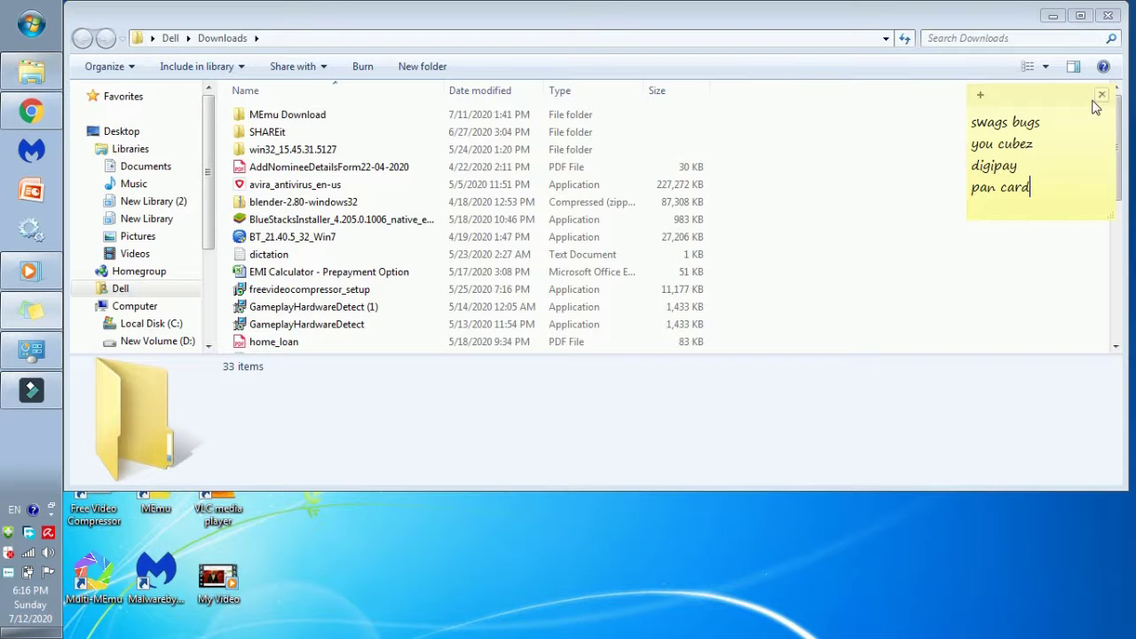
{"action": "left_click", "coordinate": [1050, 17]}
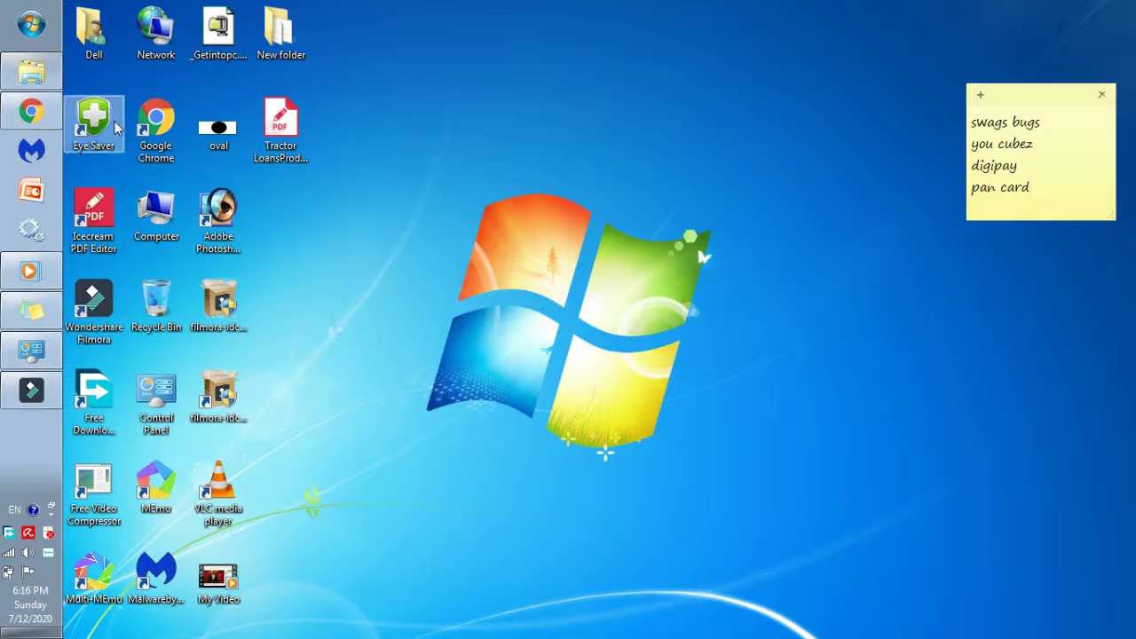
{"action": "key", "text": "alt+Tab"}
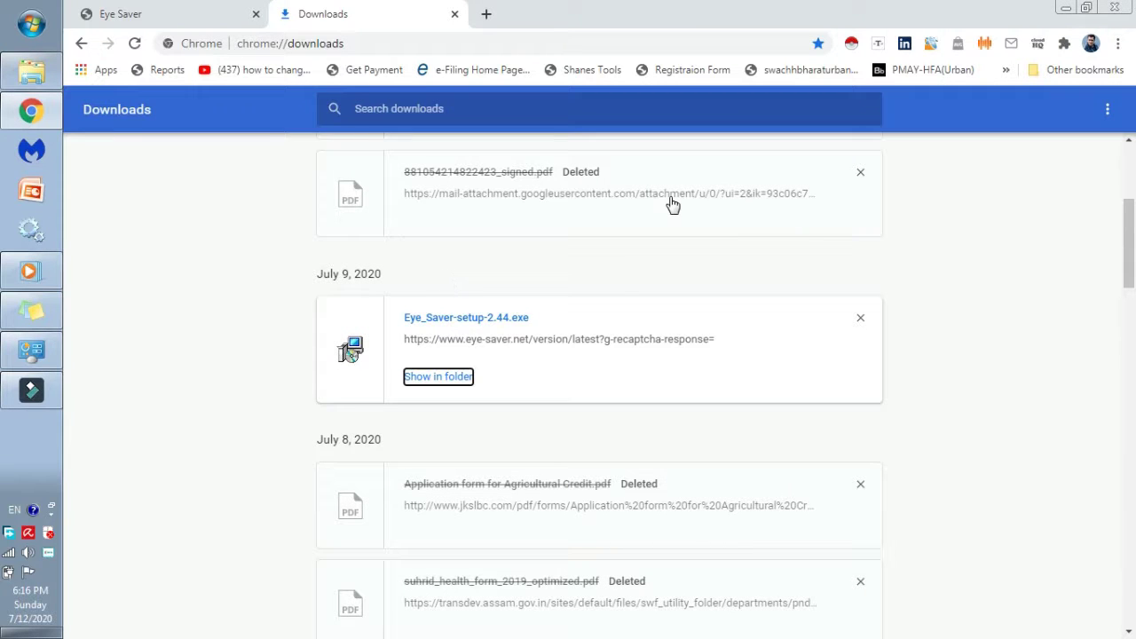
{"action": "key", "text": "super+d"}
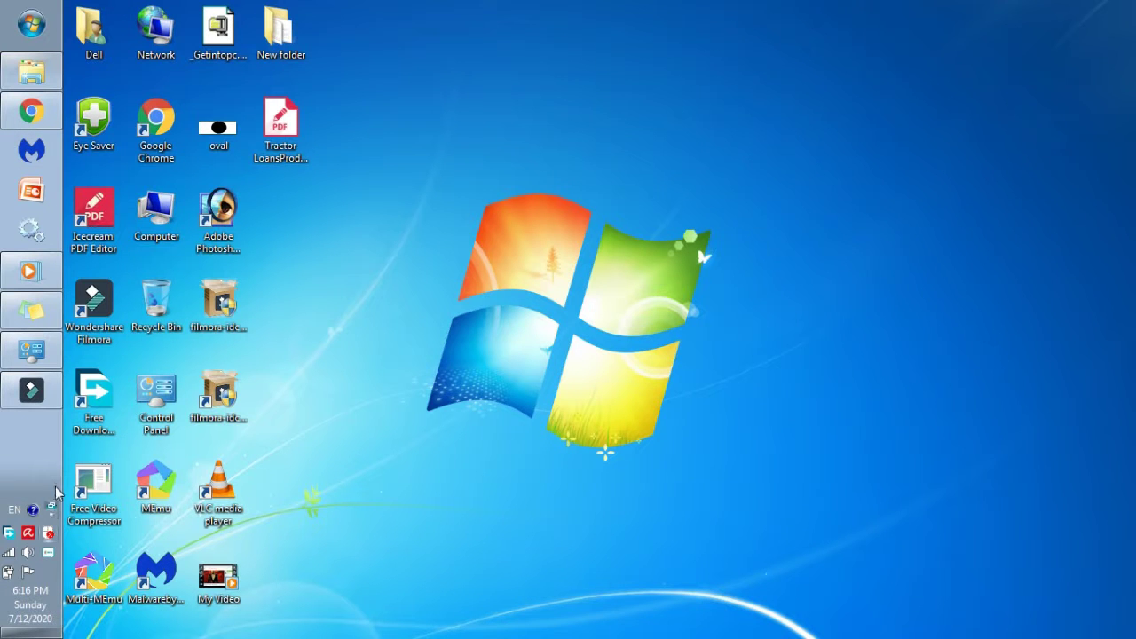
{"action": "left_click", "coordinate": [51, 513]}
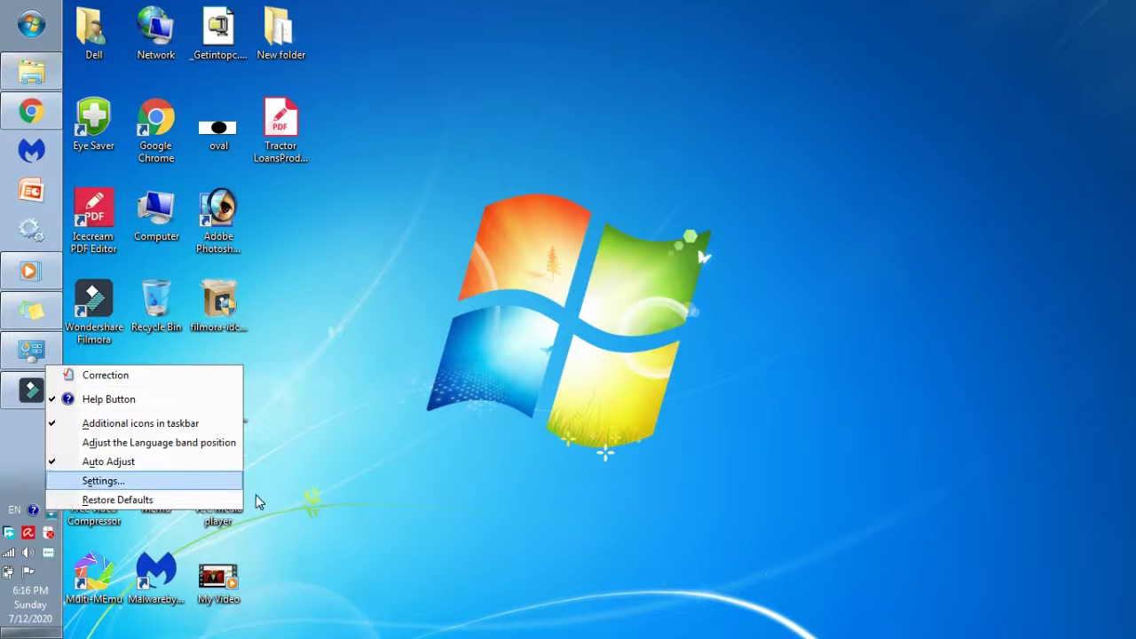
{"action": "left_click", "coordinate": [367, 456]}
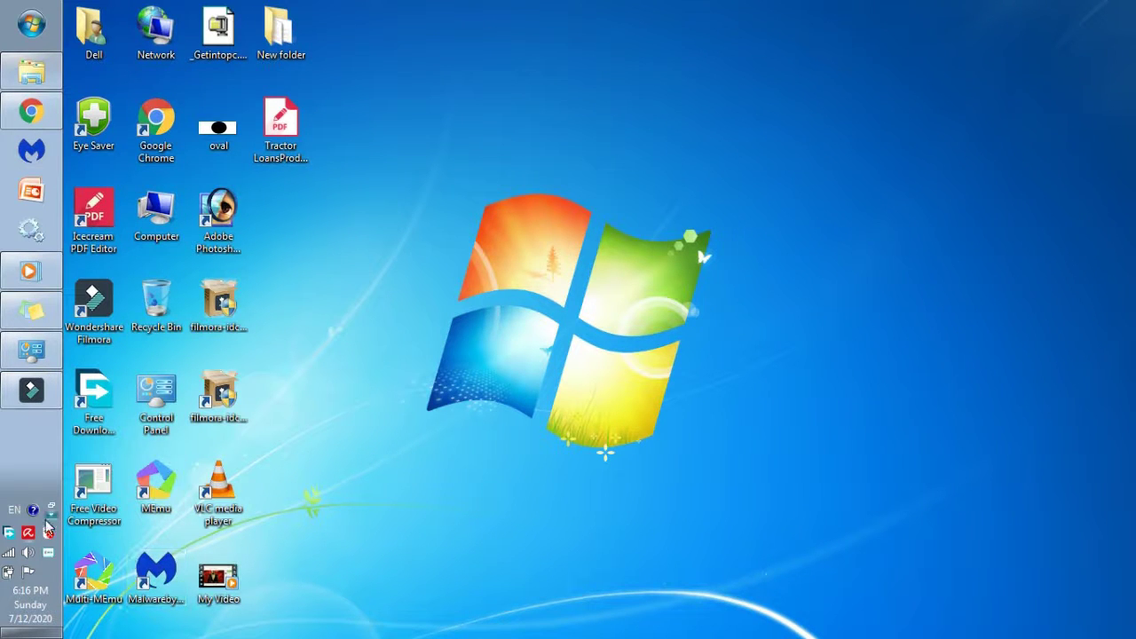
Launch Eye Saver from its desktop shortcut and close the Programs and Features window
{"action": "right_click", "coordinate": [98, 132]}
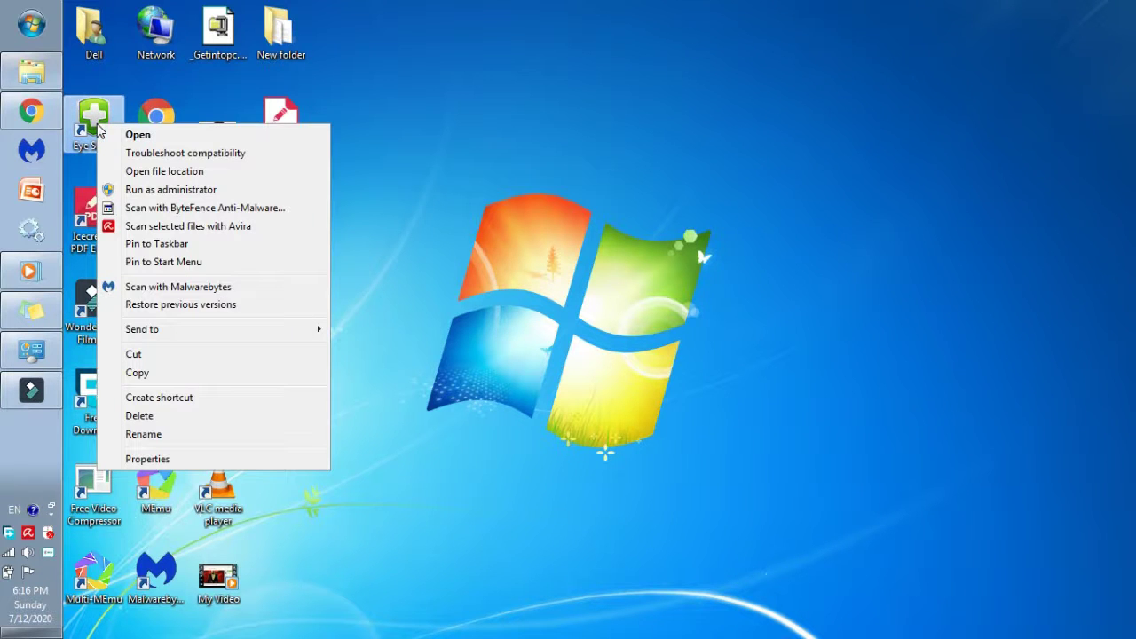
{"action": "left_click", "coordinate": [138, 135]}
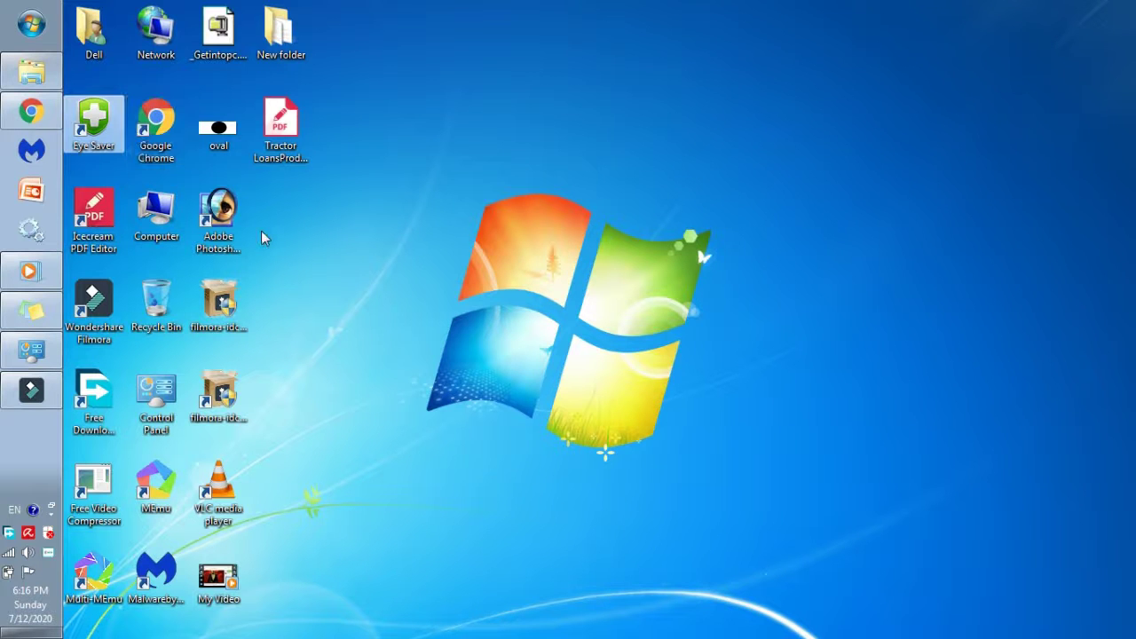
{"action": "key", "text": "alt+Tab"}
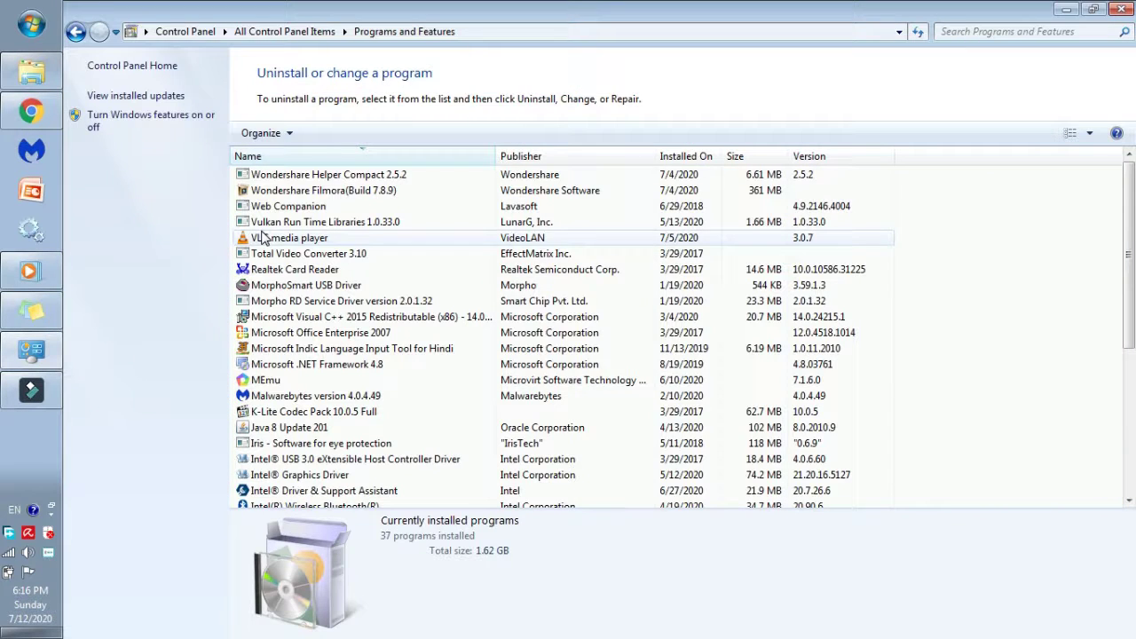
{"action": "left_click", "coordinate": [1120, 9]}
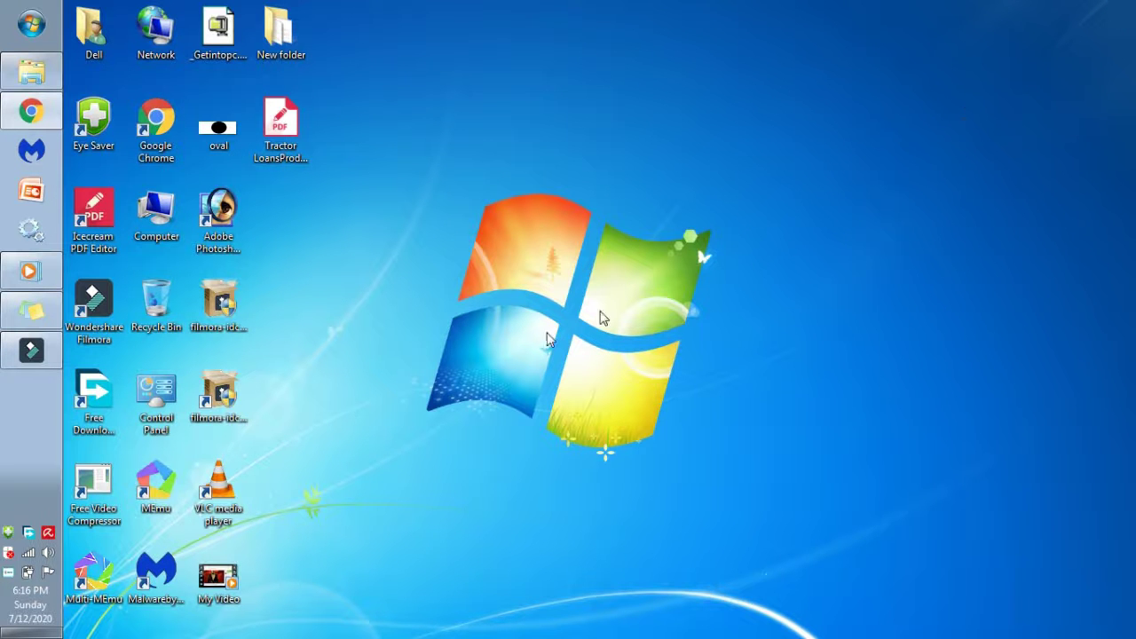
Bring up the running Eye Saver window clear of the desktop icons and close the blank Internet Explorer window
{"action": "left_click", "coordinate": [9, 534]}
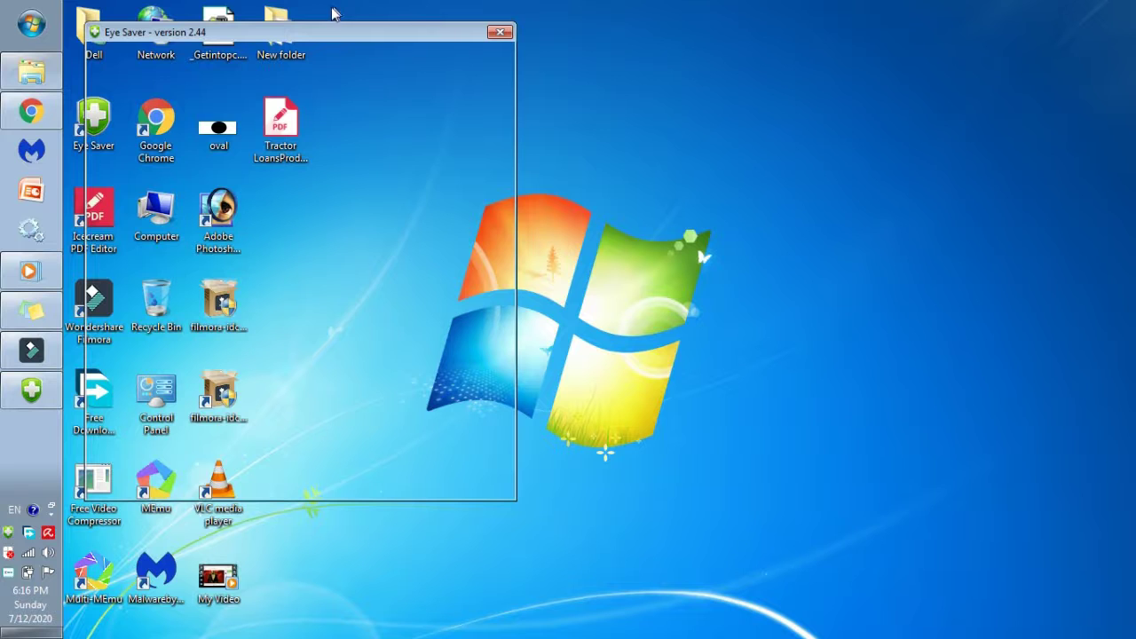
{"action": "left_click_drag", "start_coordinate": [319, 32], "coordinate": [545, 14]}
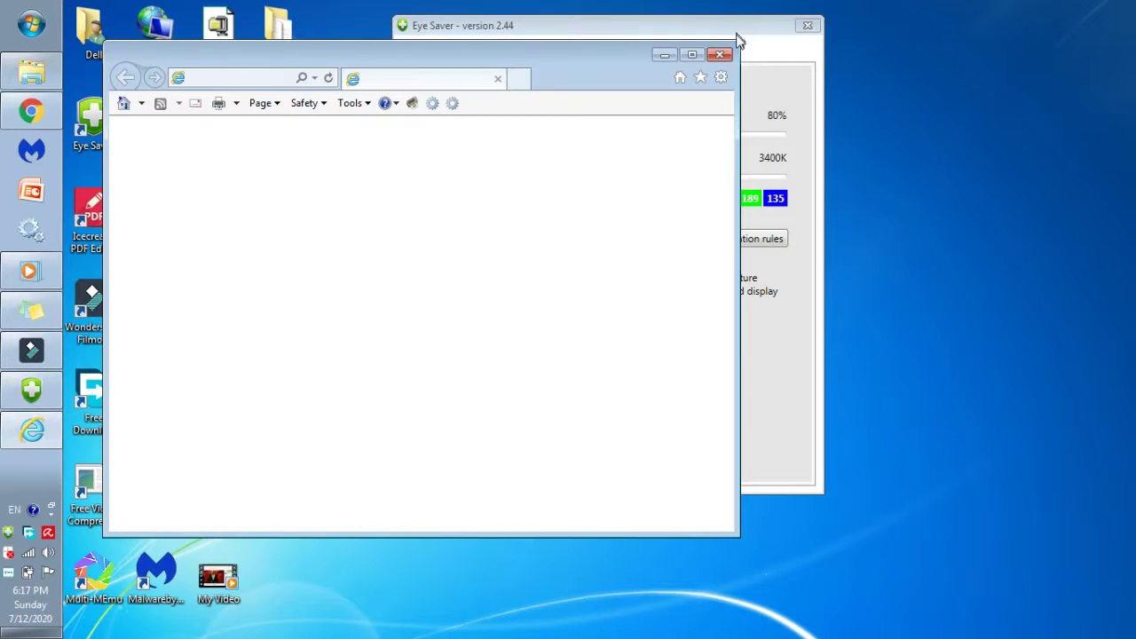
{"action": "left_click", "coordinate": [720, 55]}
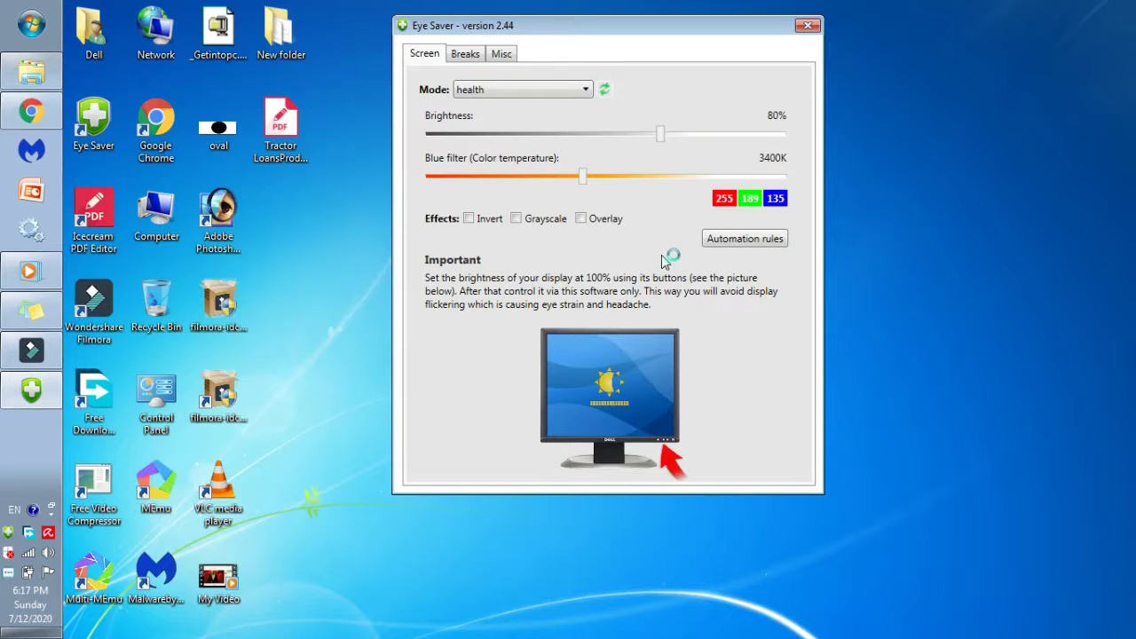
Try the disabled, health, movie and hacker screen modes in Eye Saver, and set the mode to reading_1
{"action": "left_click", "coordinate": [585, 90]}
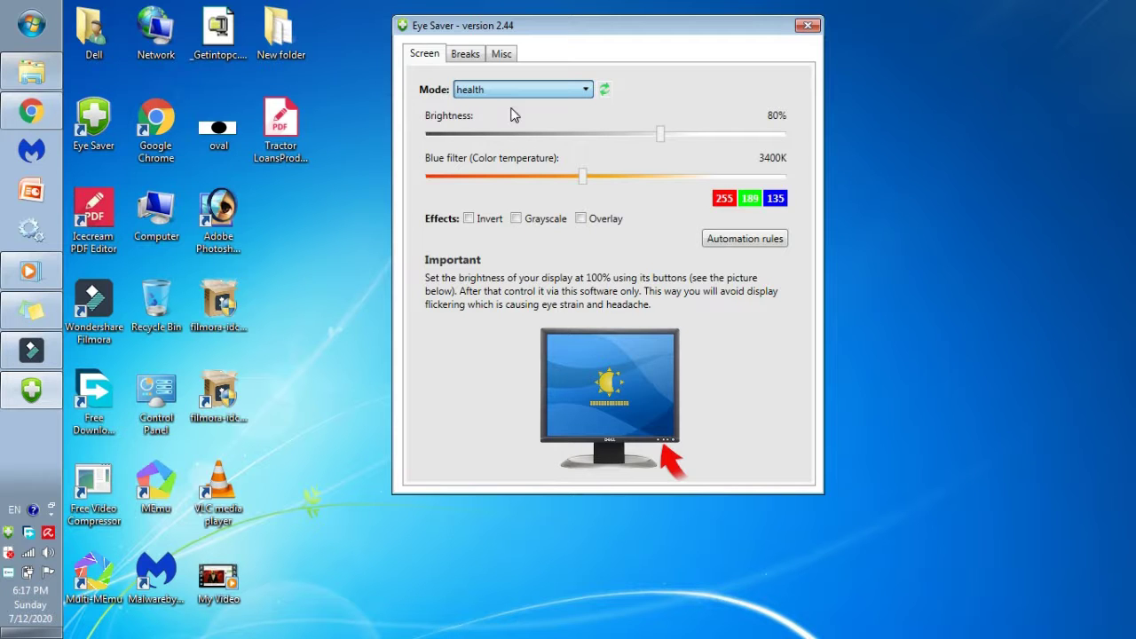
{"action": "key", "text": "Up"}
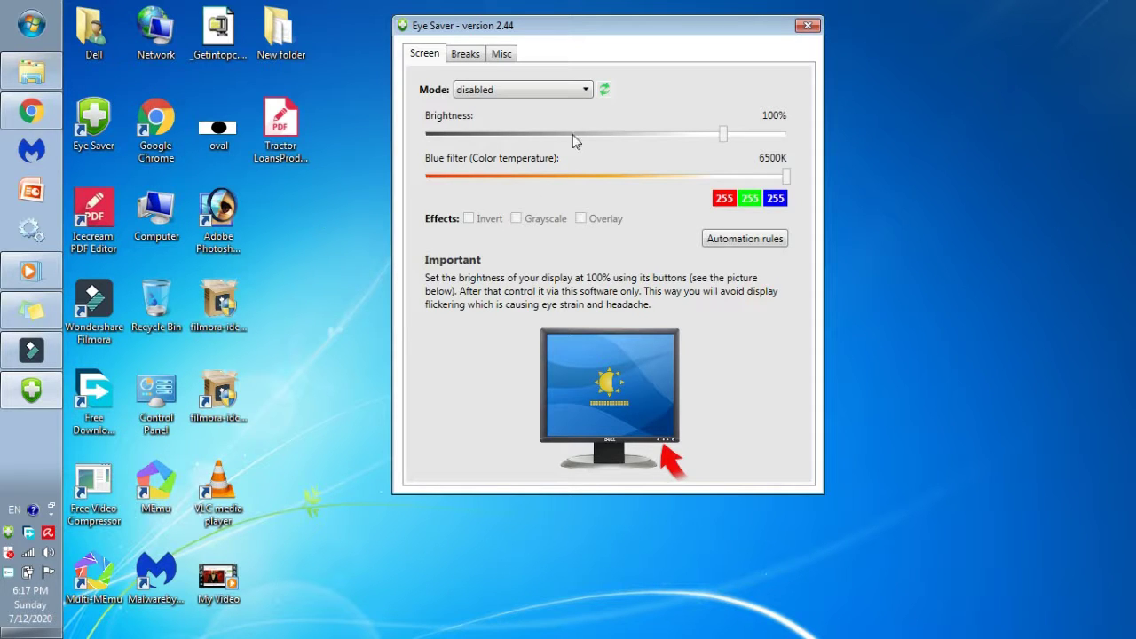
{"action": "left_click", "coordinate": [586, 92]}
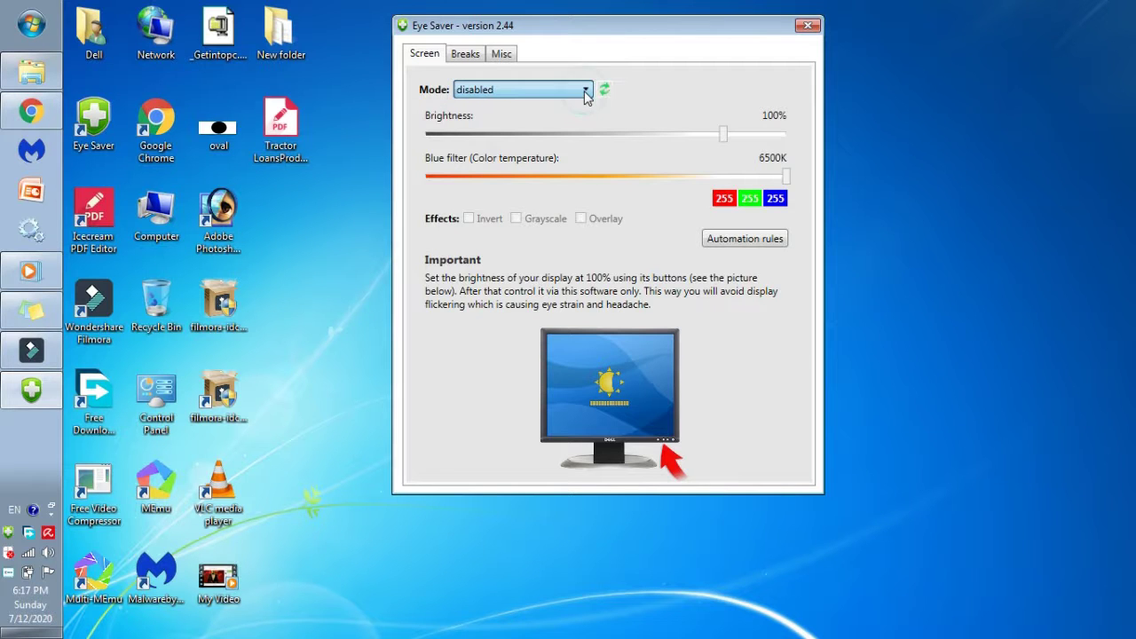
{"action": "key", "text": "Down"}
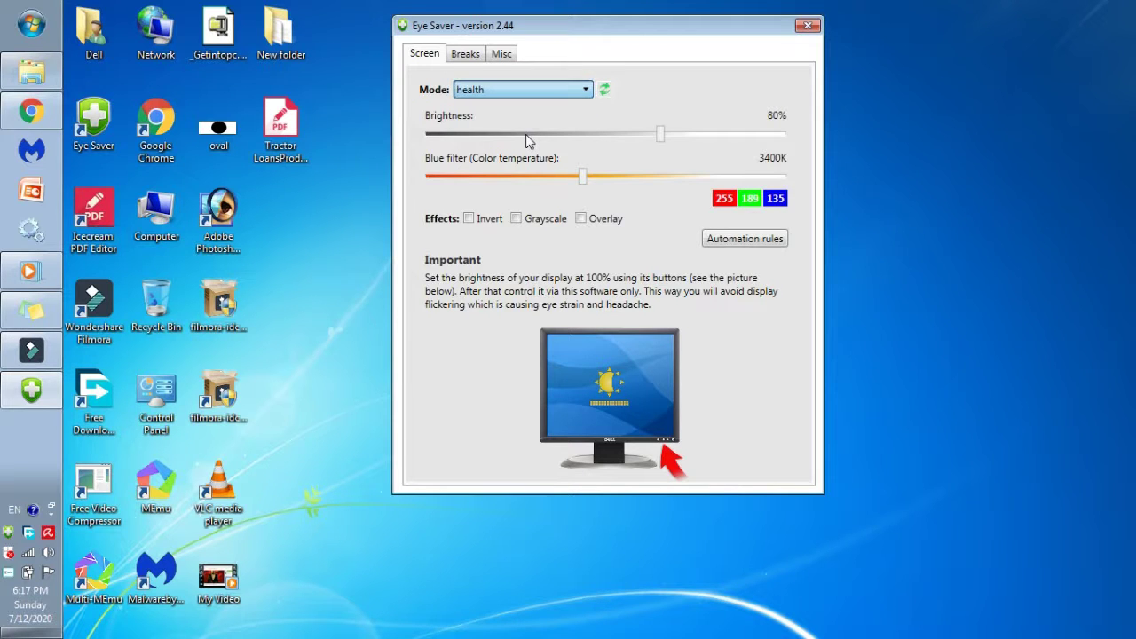
{"action": "key", "text": "Down"}
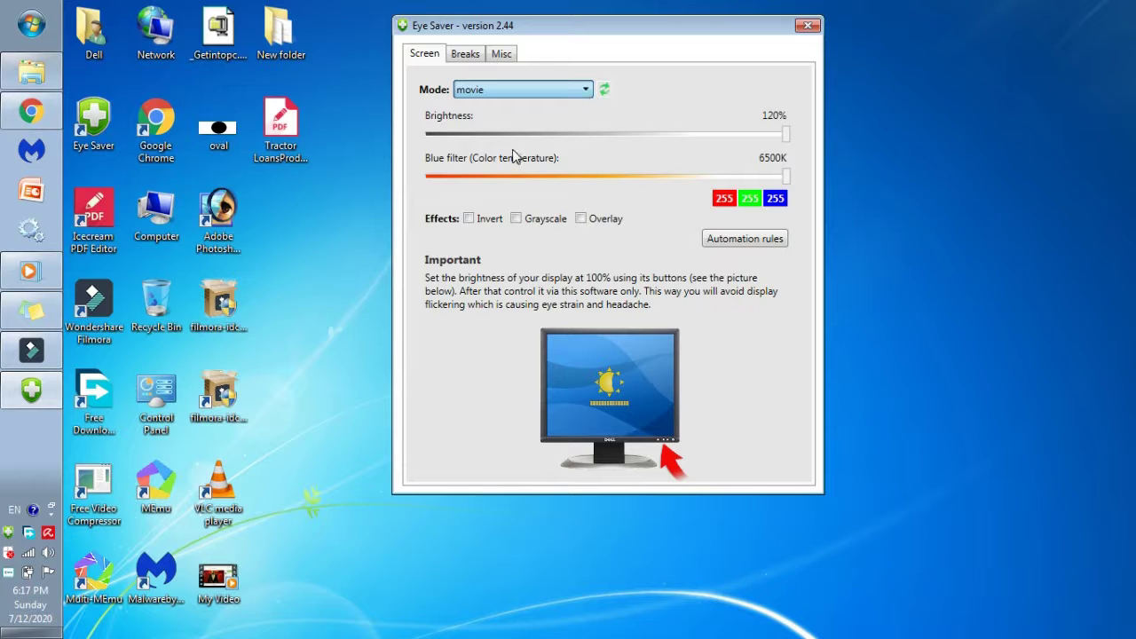
{"action": "key", "text": "Down"}
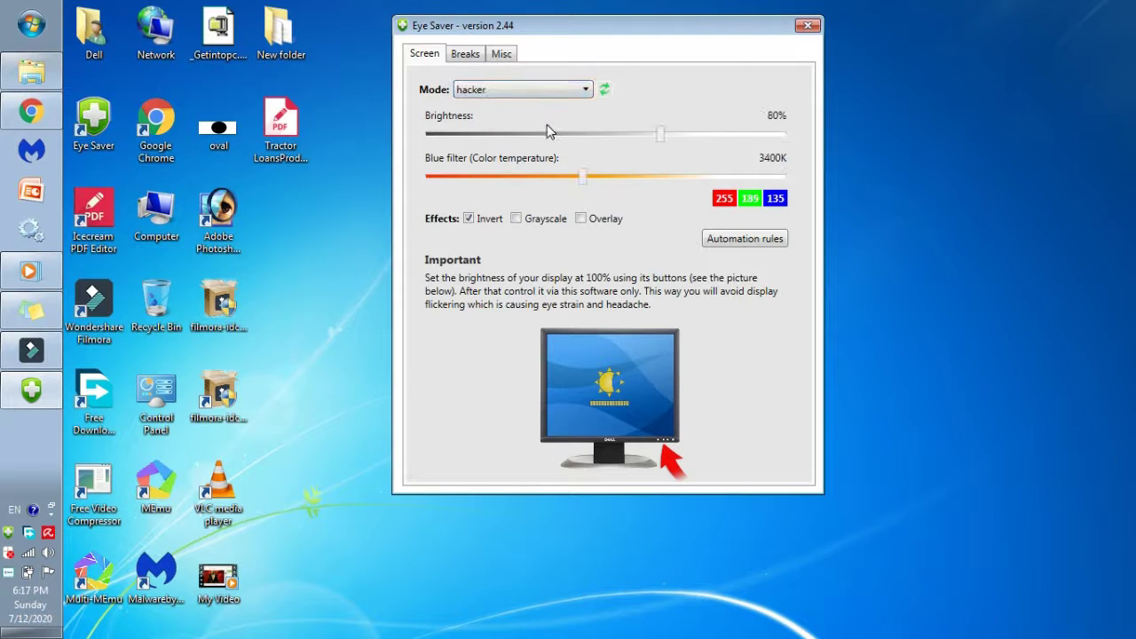
{"action": "left_click", "coordinate": [587, 90]}
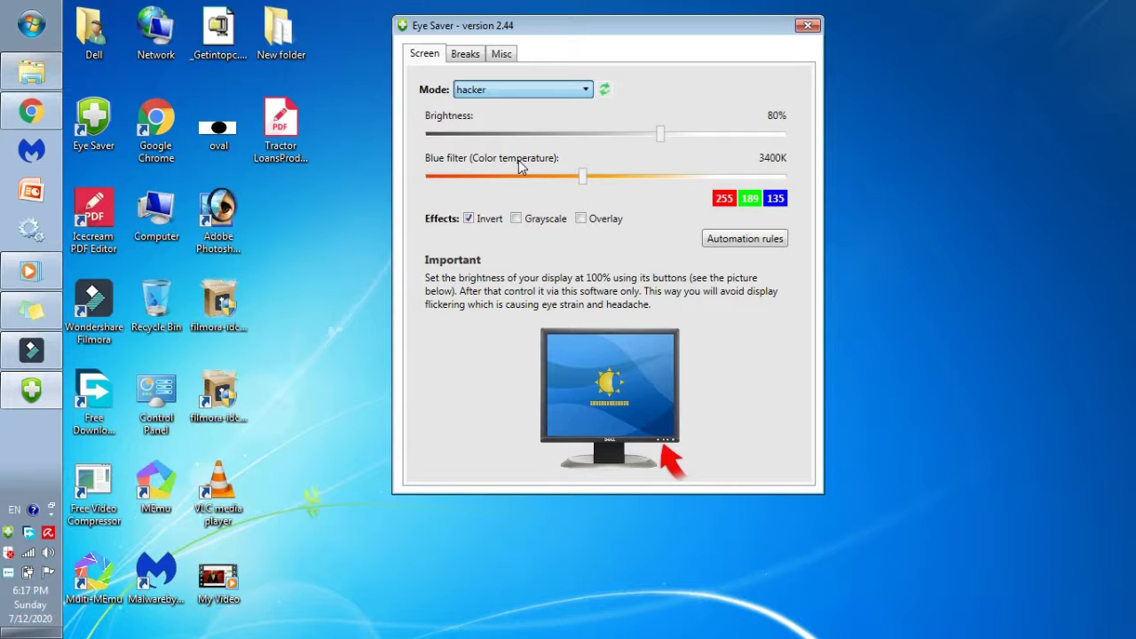
{"action": "key", "text": "Down"}
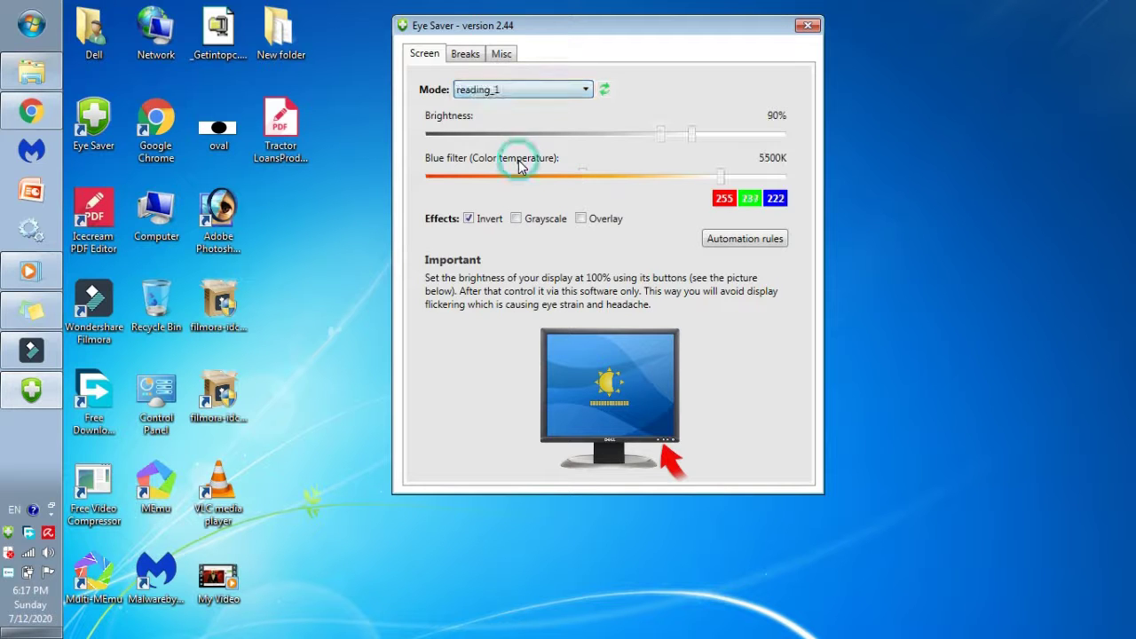
{"action": "left_click", "coordinate": [587, 90]}
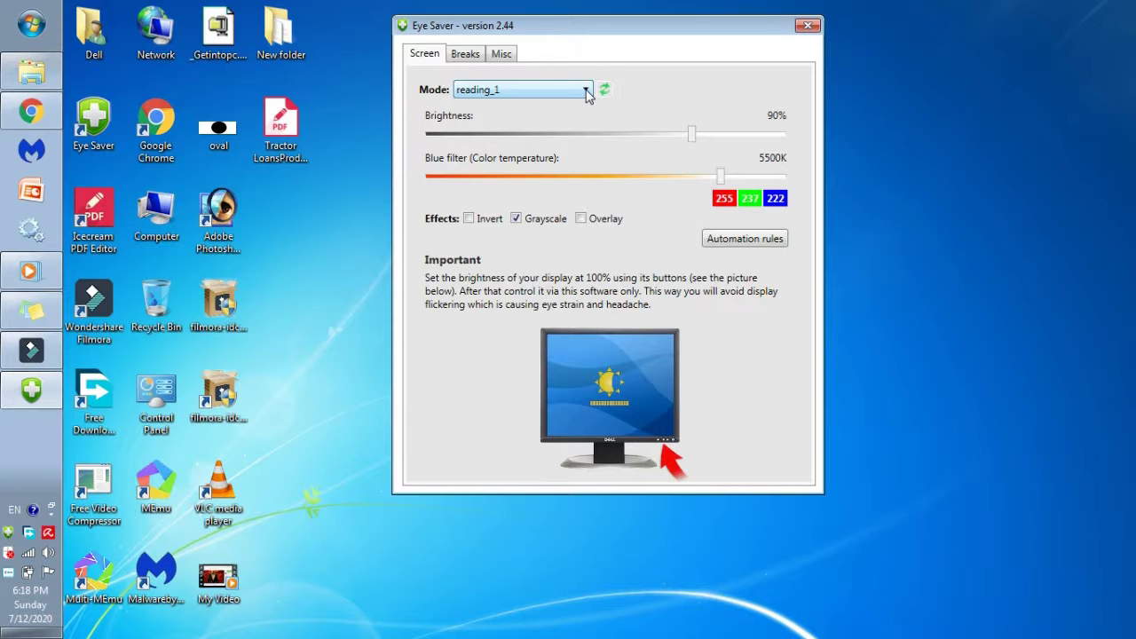
Enable breaks in Eye Saver, try clearing the break duration, and disable breaks again
{"action": "left_click", "coordinate": [464, 55]}
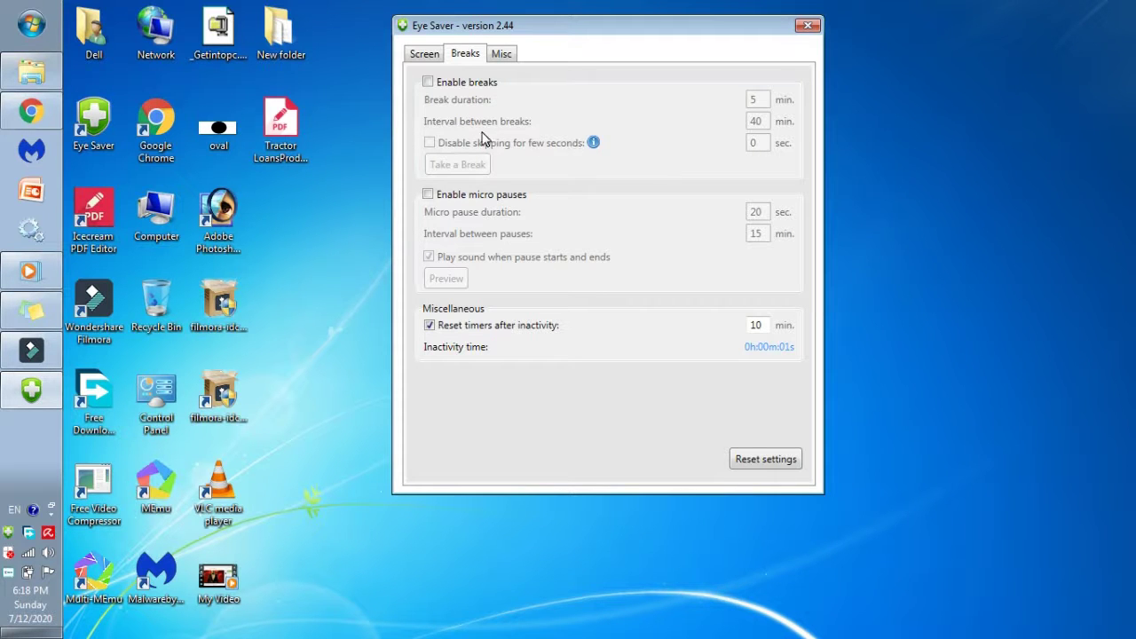
{"action": "left_click", "coordinate": [428, 83]}
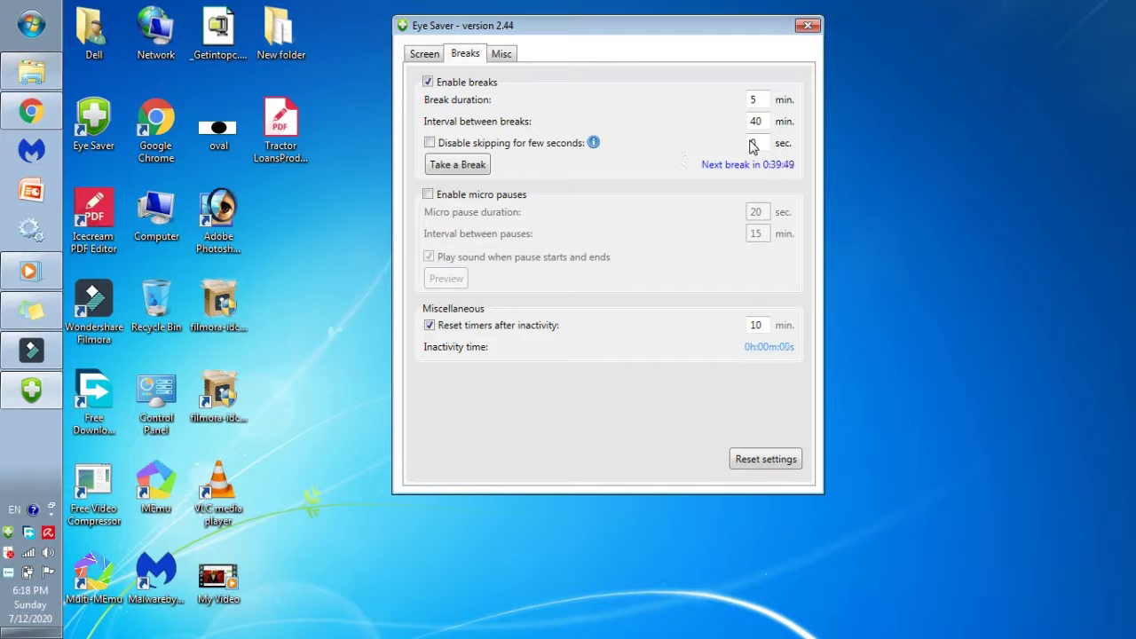
{"action": "left_click", "coordinate": [761, 102]}
{"action": "key", "text": "BackSpace"}
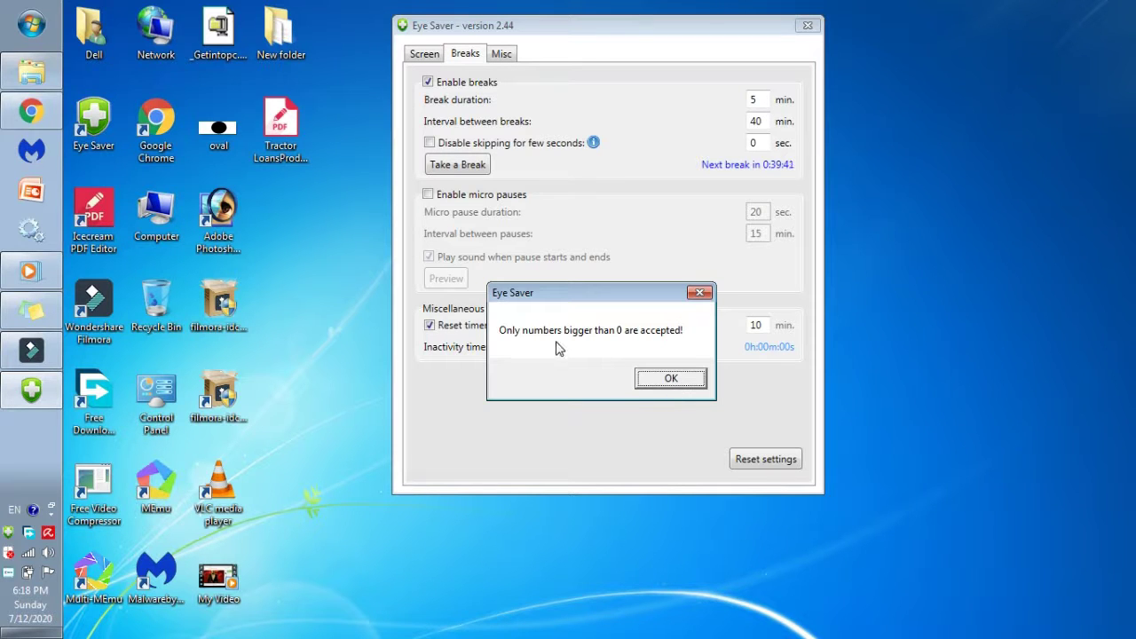
{"action": "left_click", "coordinate": [671, 380]}
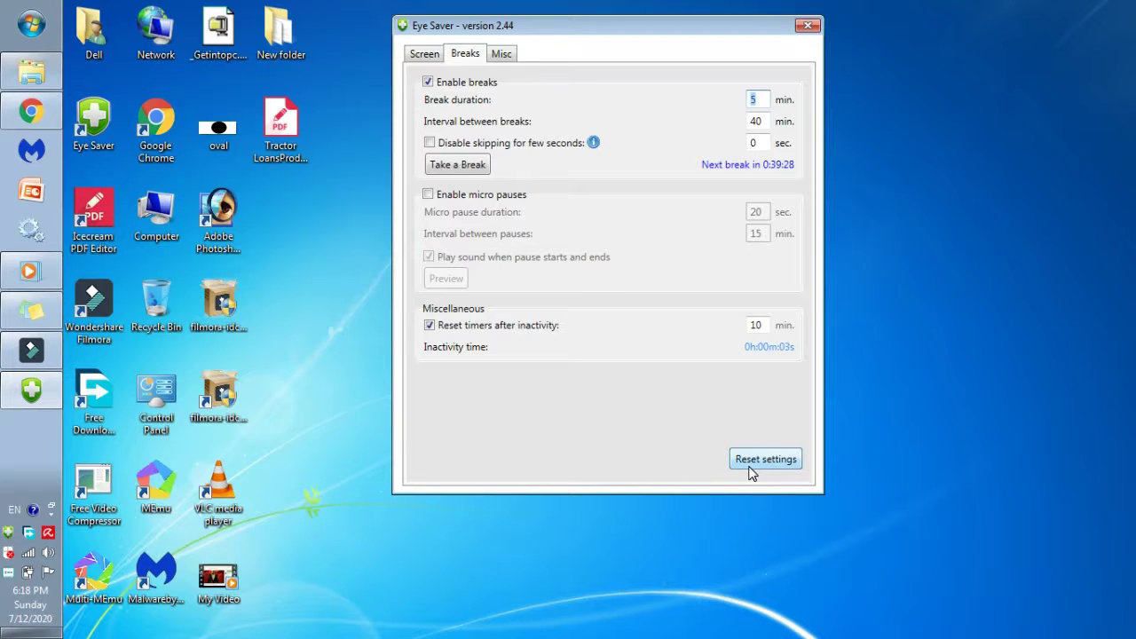
{"action": "left_click", "coordinate": [427, 82]}
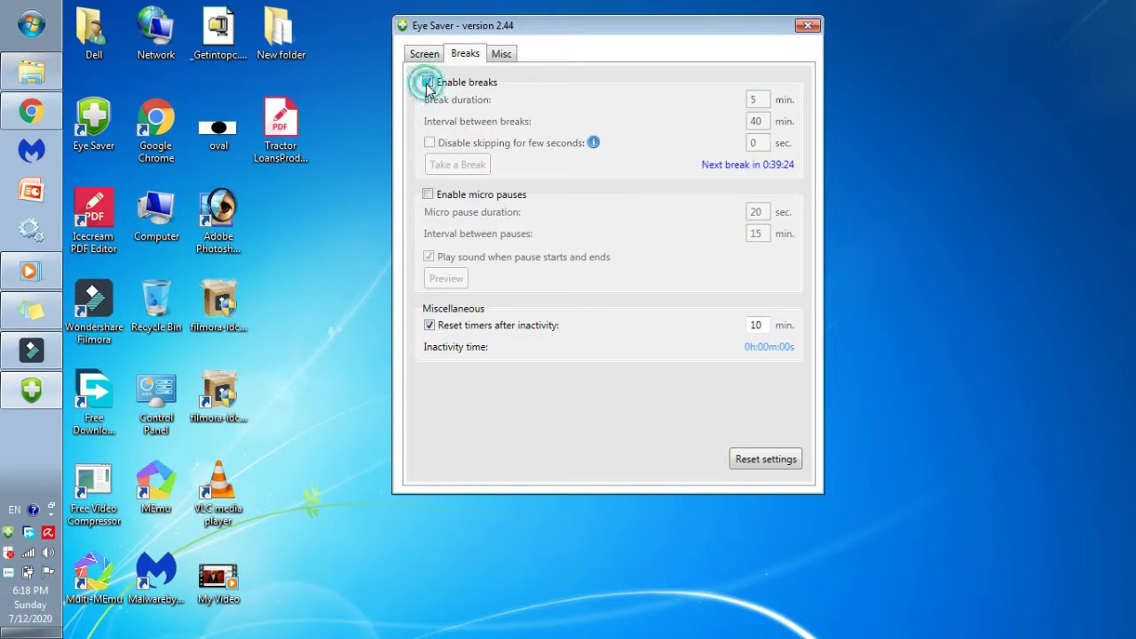
Review Eye Saver's miscellaneous startup, display brightness and sleep options, and close its window
{"action": "left_click", "coordinate": [502, 56]}
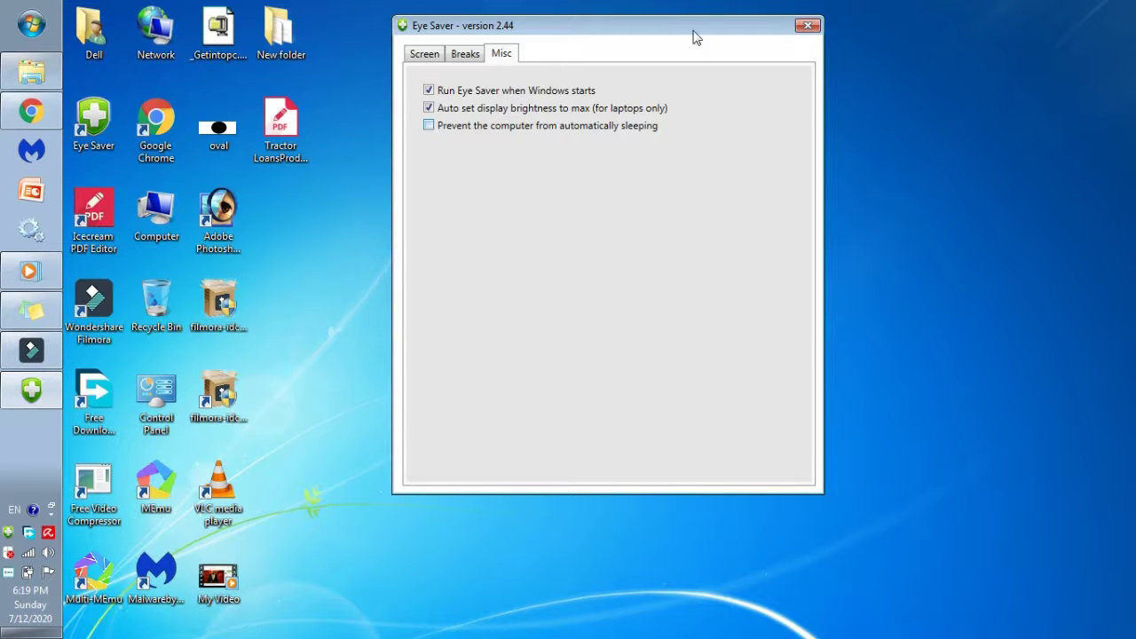
{"action": "left_click", "coordinate": [808, 27]}
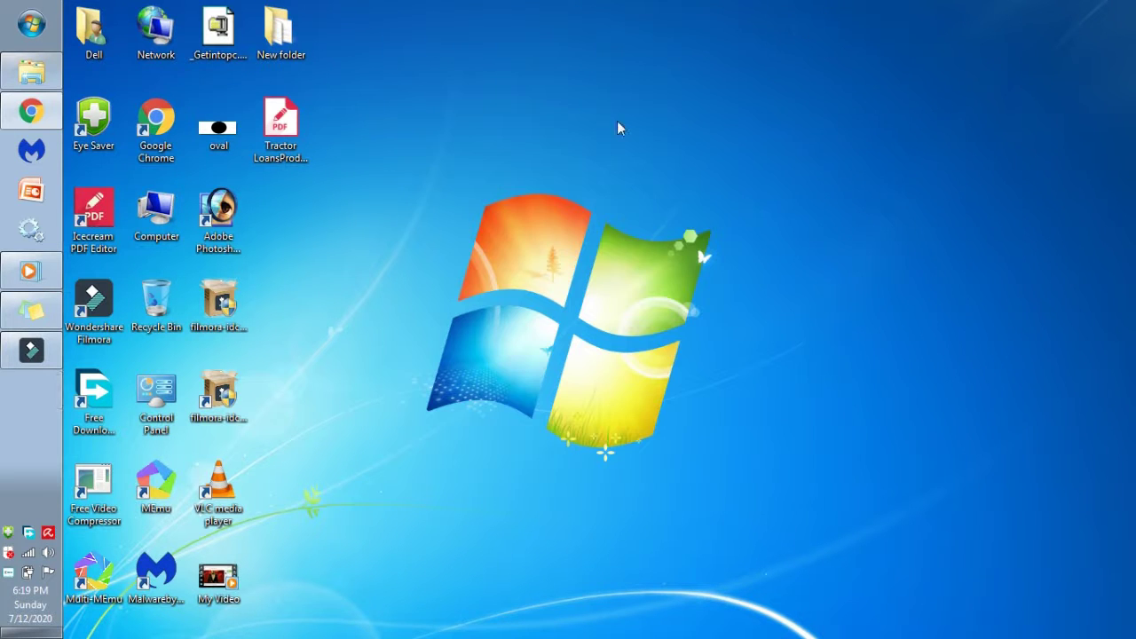